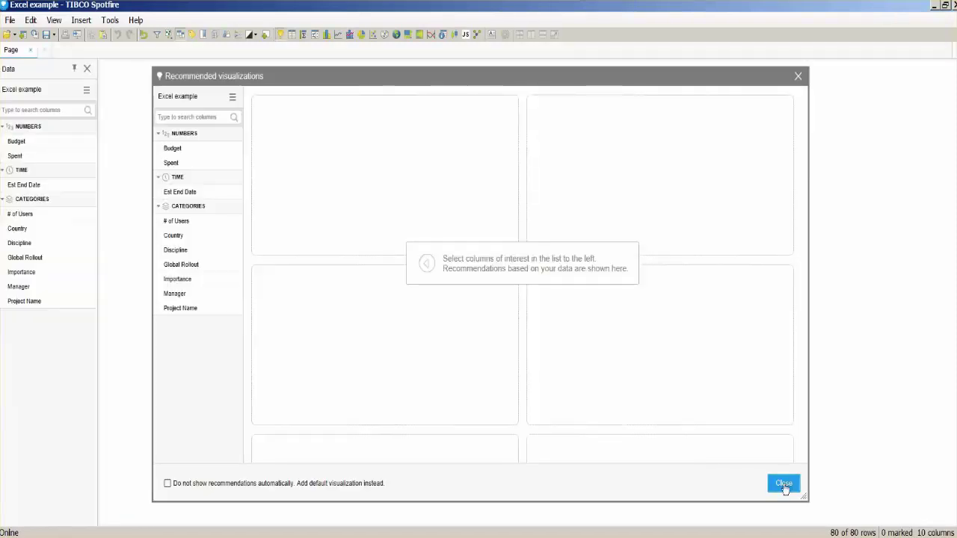
Dismiss the recommended visualizations, insert a table visualization of the Excel example data and rename its page Inicio.
left_click(782, 483)
left_click(292, 34)
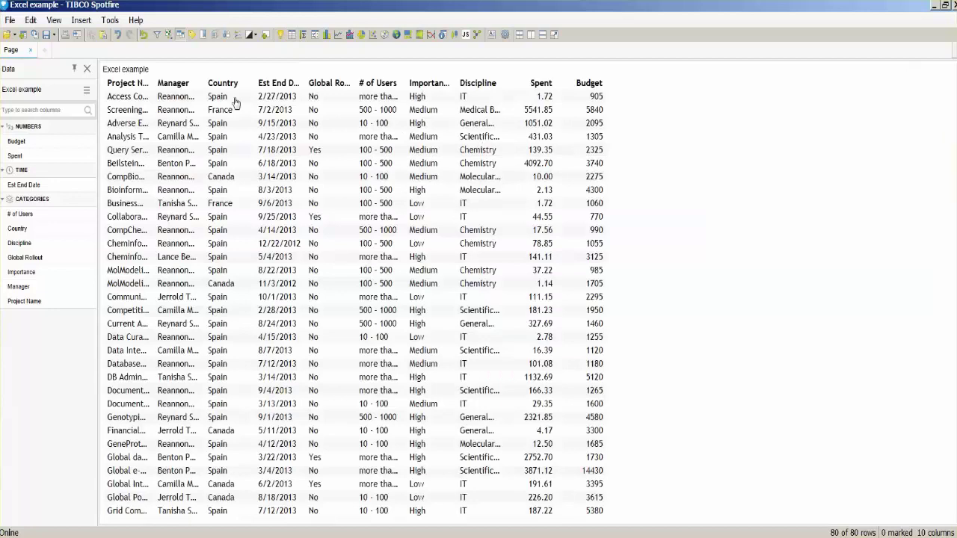
double_click(11, 50)
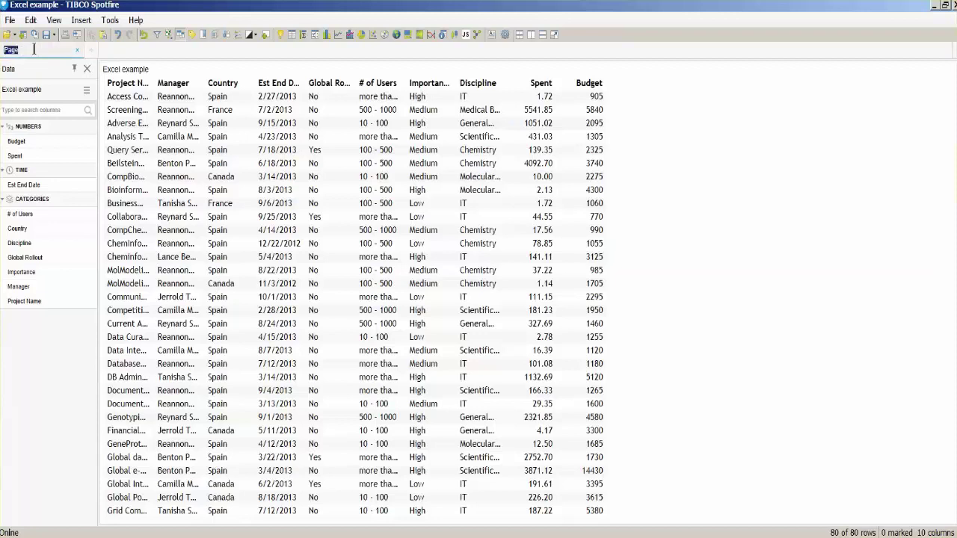
type("Inicio")
key("Return")
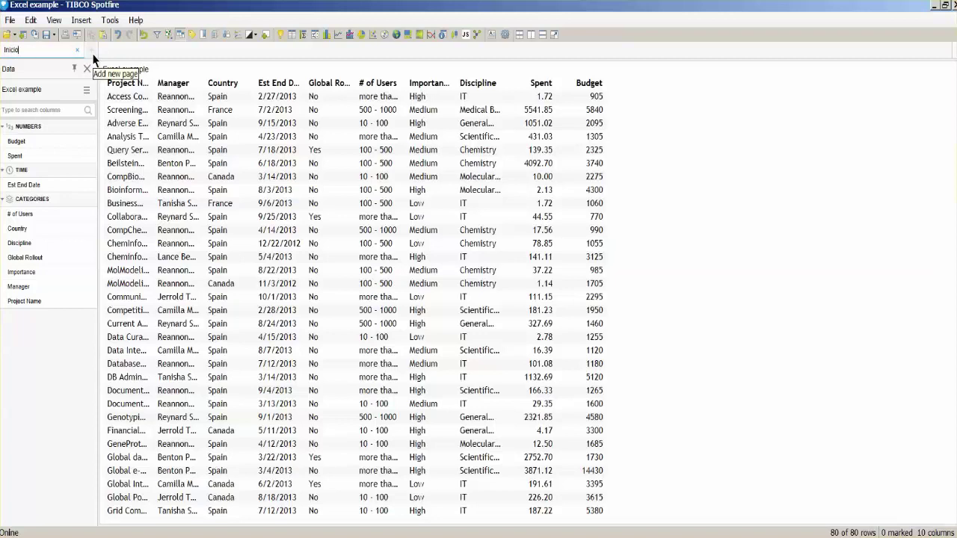
Add a new page containing a bar chart and a treemap.
left_click(91, 51)
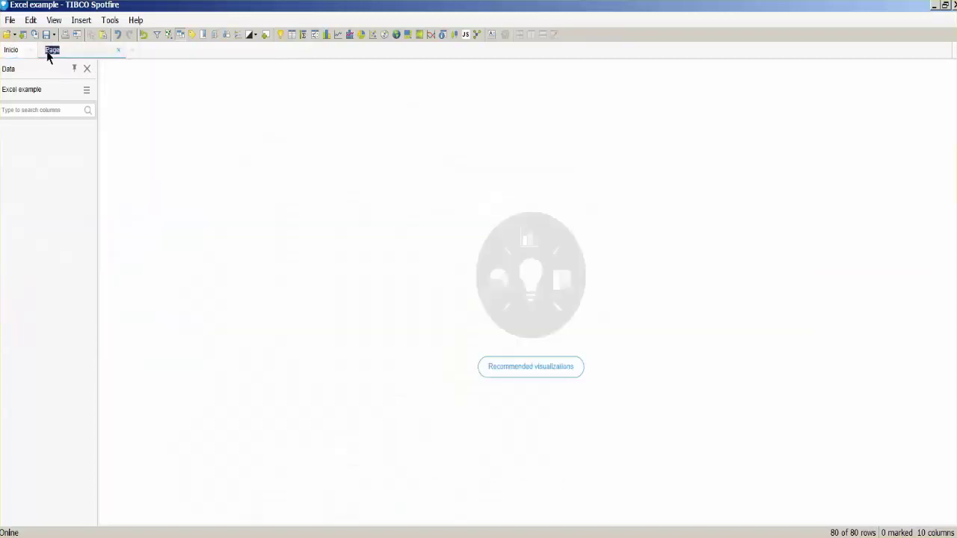
left_click(325, 35)
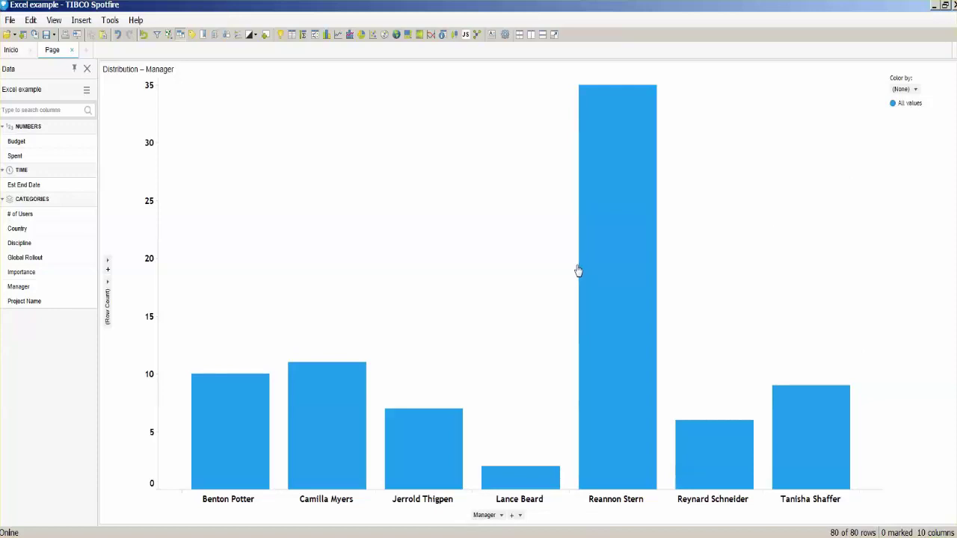
left_click(409, 36)
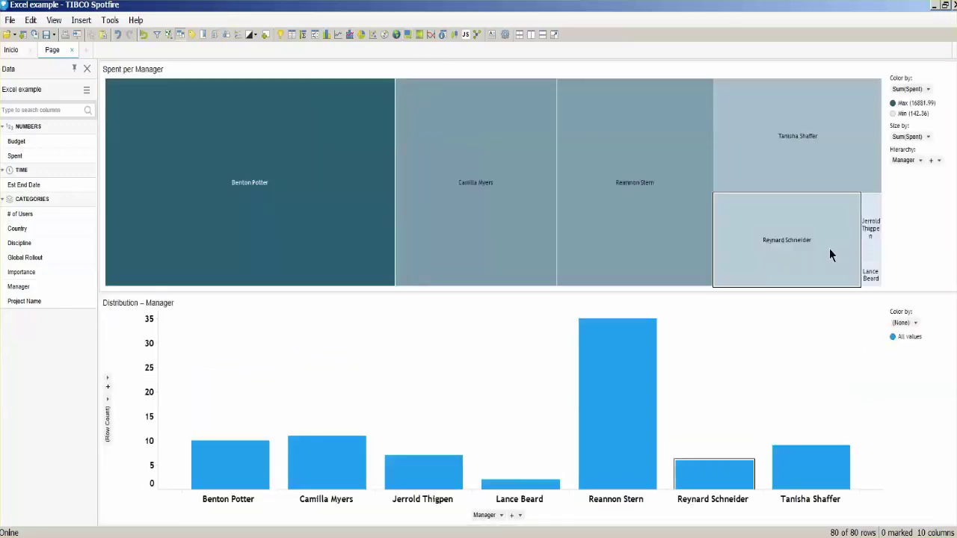
Set the treemap's hierarchy to Country, Manager and Importance, in that order.
left_click(919, 160)
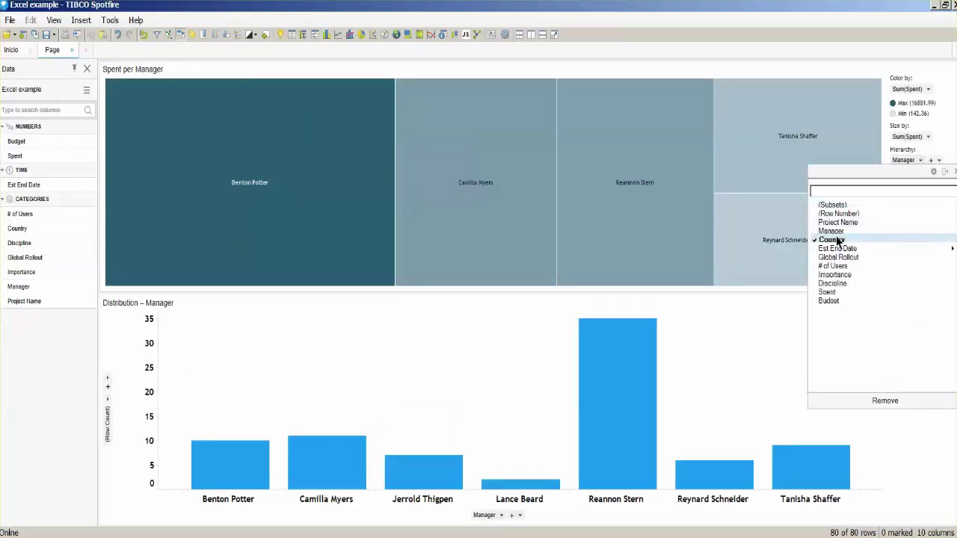
left_click(832, 240)
left_click(871, 157)
left_click(934, 160)
left_click(833, 231)
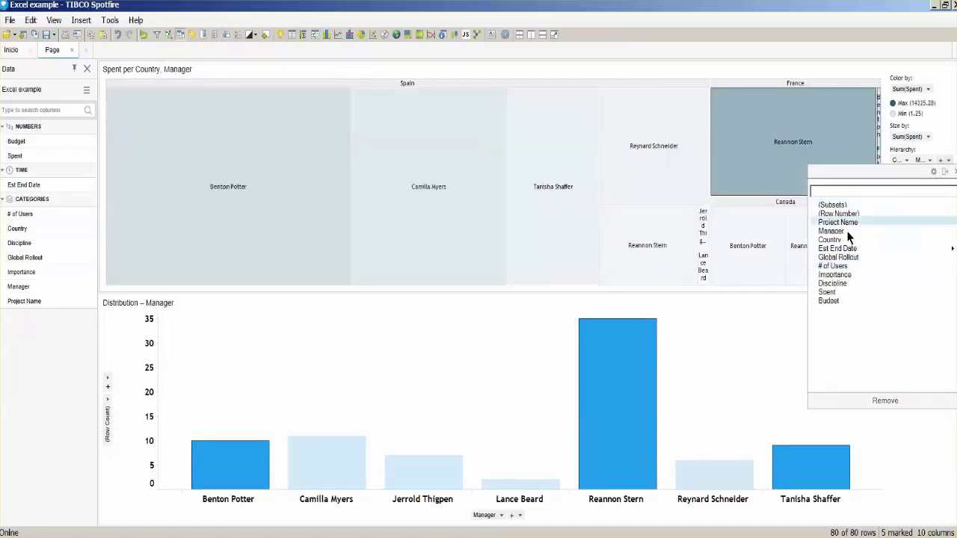
left_click(836, 275)
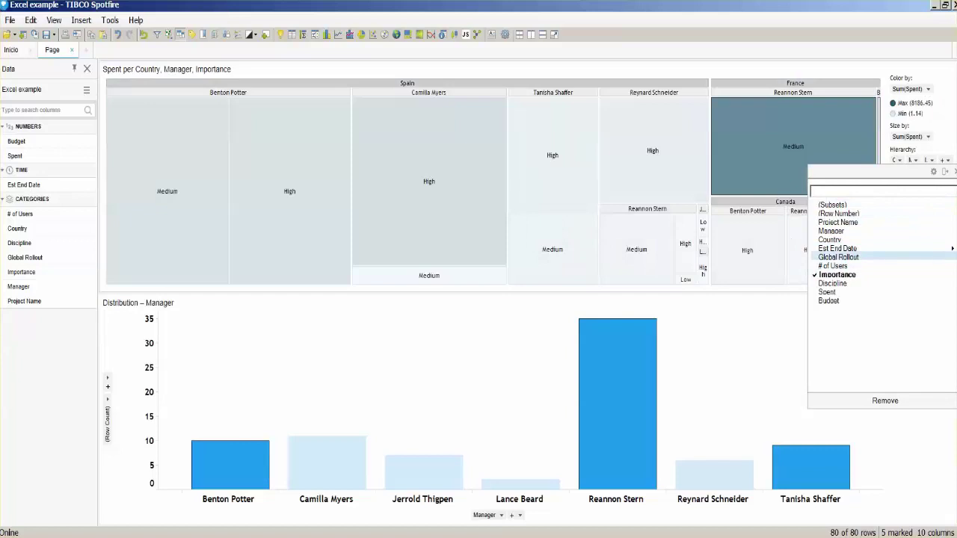
Clear the marking and size the treemap's rectangles by the sum of Budget.
left_click(929, 138)
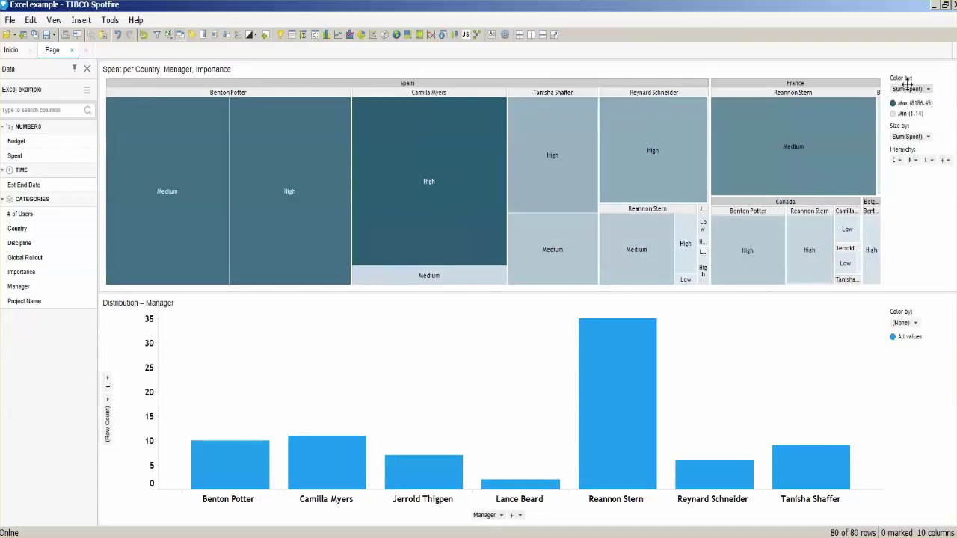
left_click(928, 138)
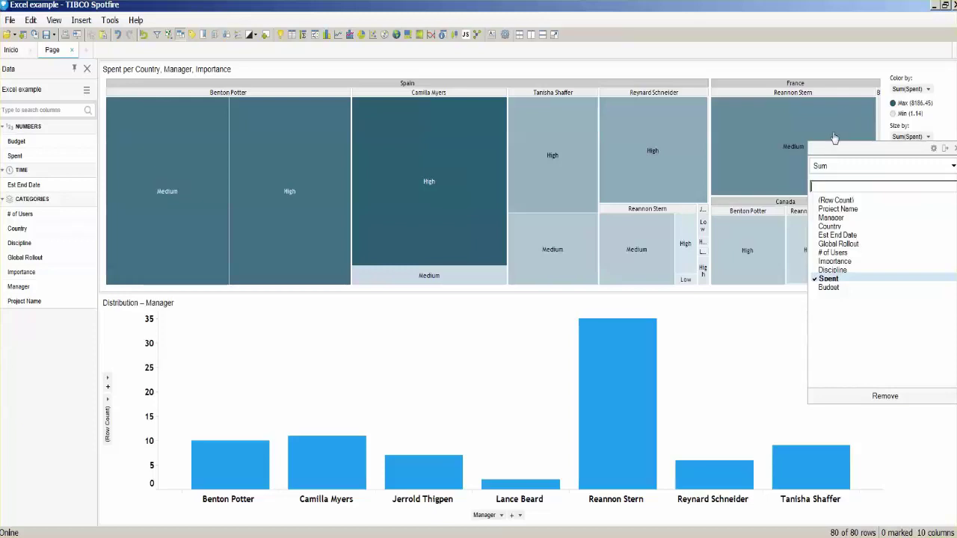
left_click(831, 291)
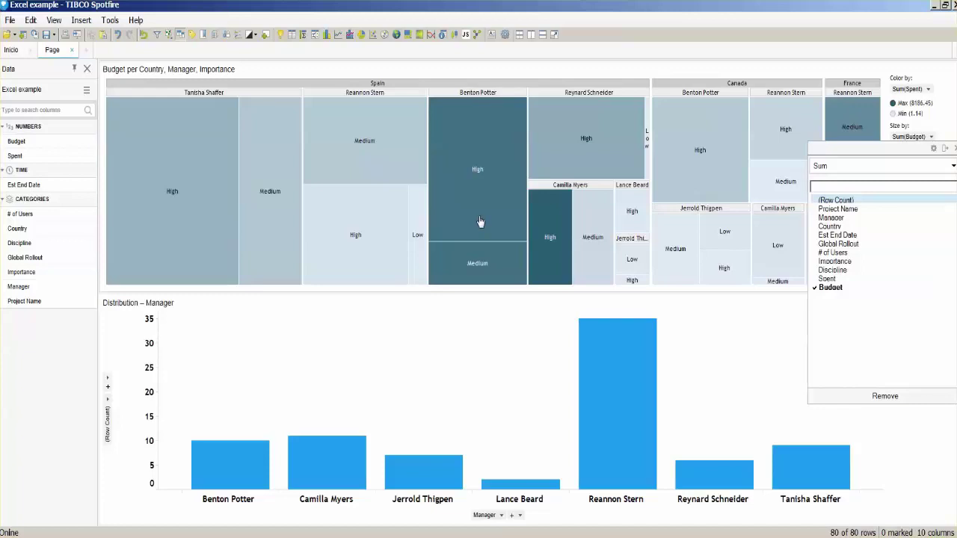
Add a scatter plot to the page and color its markers by Importance.
left_click(370, 35)
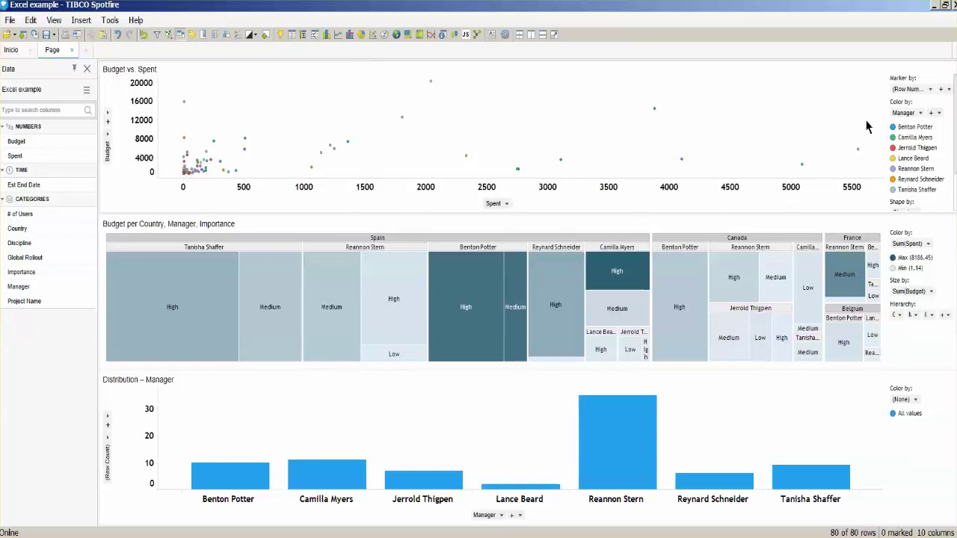
left_click(921, 113)
left_click(861, 236)
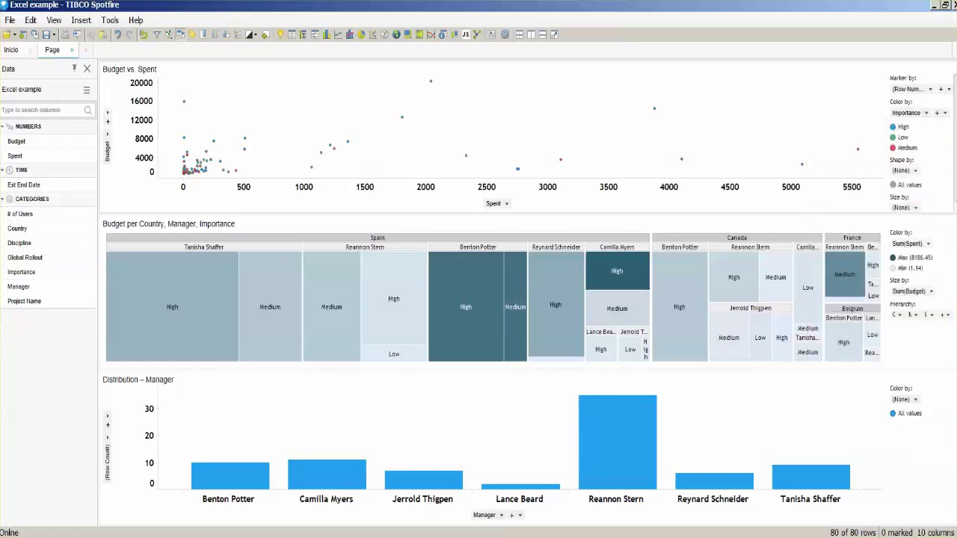
In the column properties, set the Importance column to use a custom sort order.
left_click(31, 20)
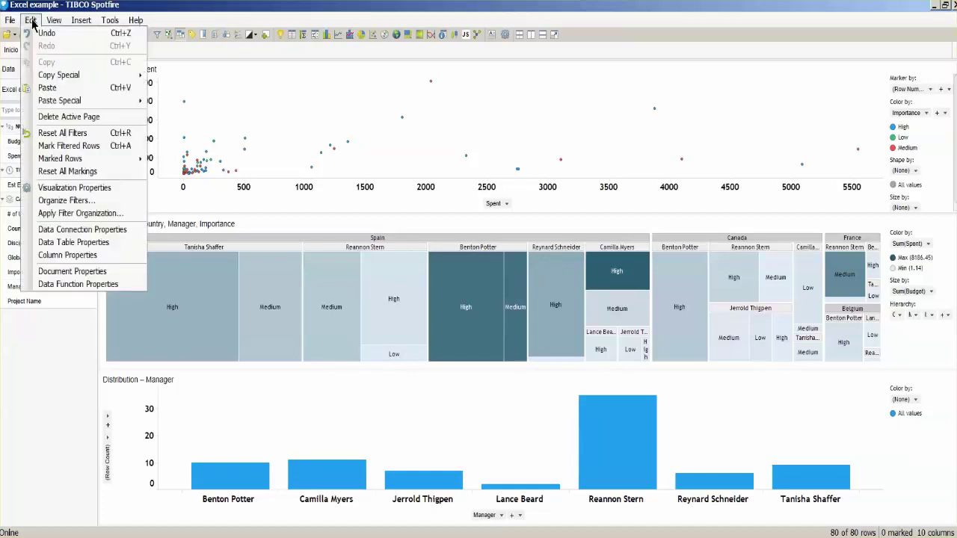
left_click(114, 255)
left_click(258, 191)
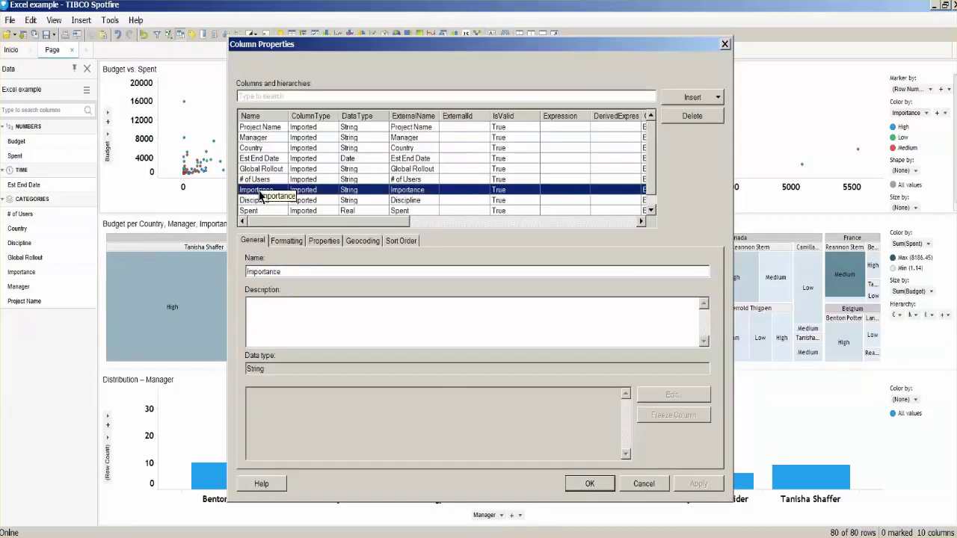
left_click(398, 242)
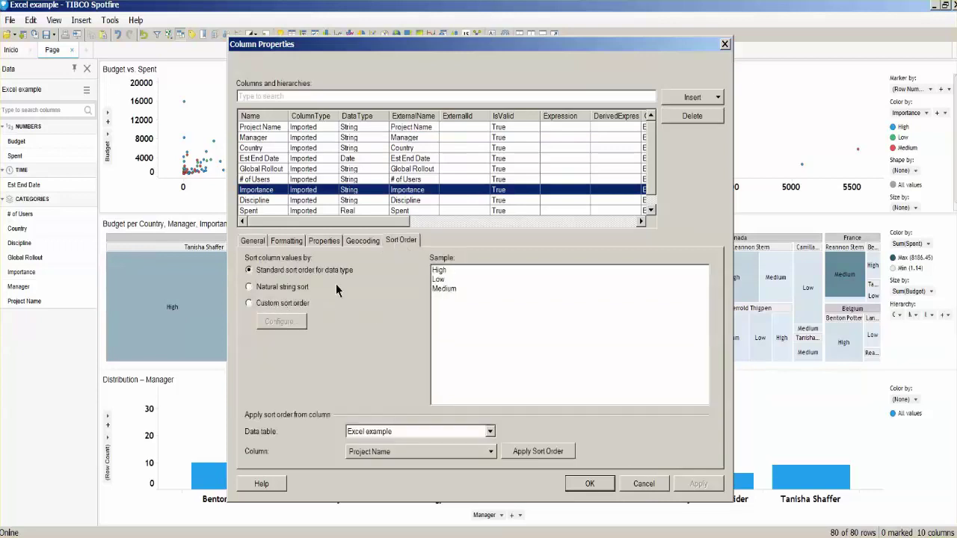
left_click(293, 287)
left_click(287, 303)
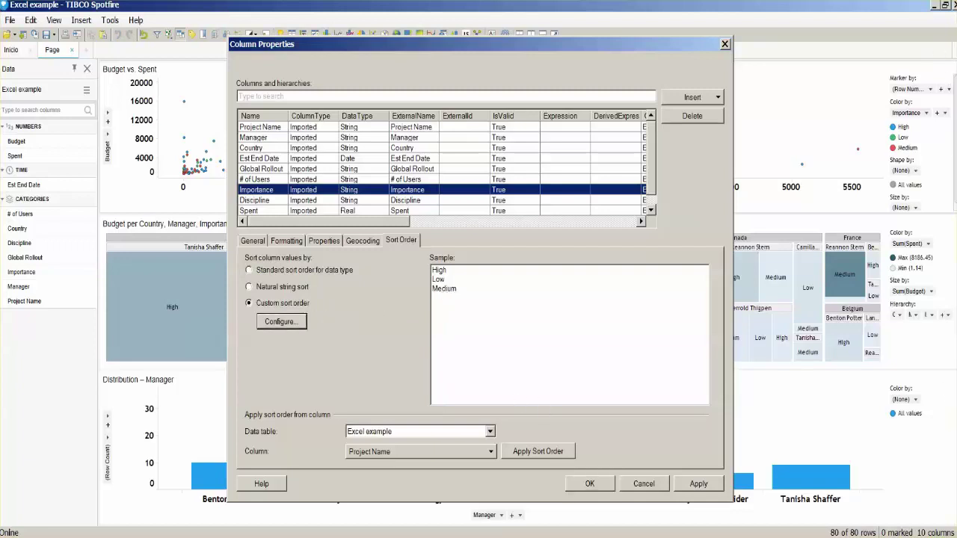
Arrange the custom sort order of Importance as High, Medium, Low and apply it.
left_click(284, 327)
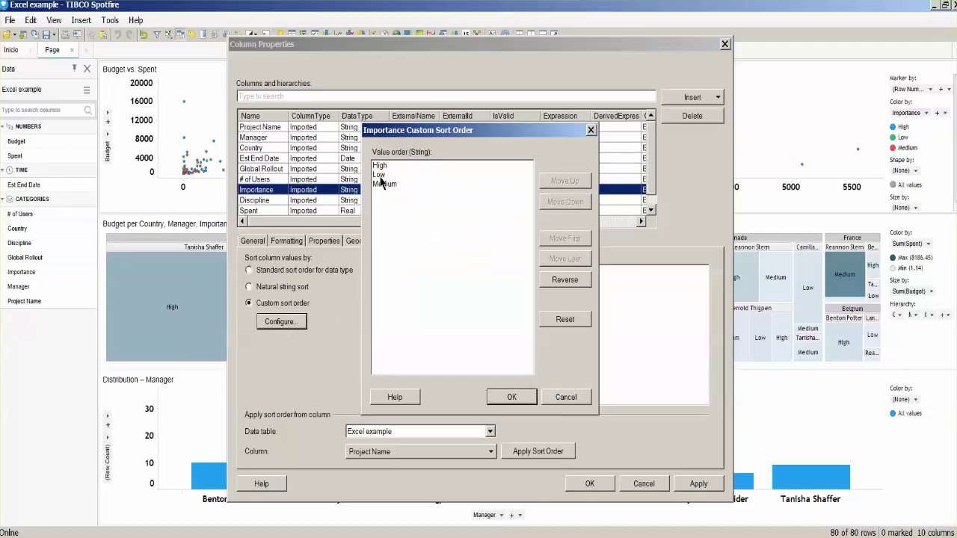
left_click(381, 177)
left_click(565, 203)
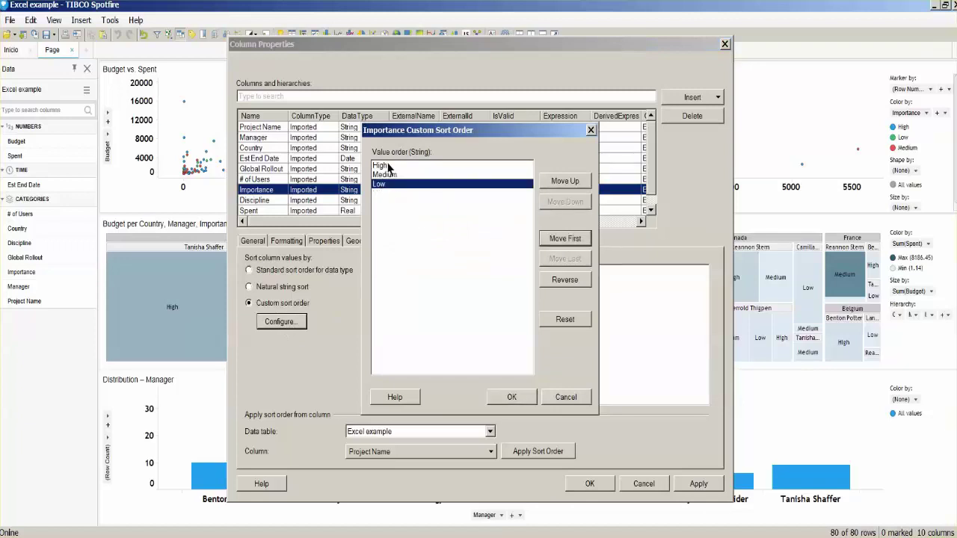
left_click(511, 397)
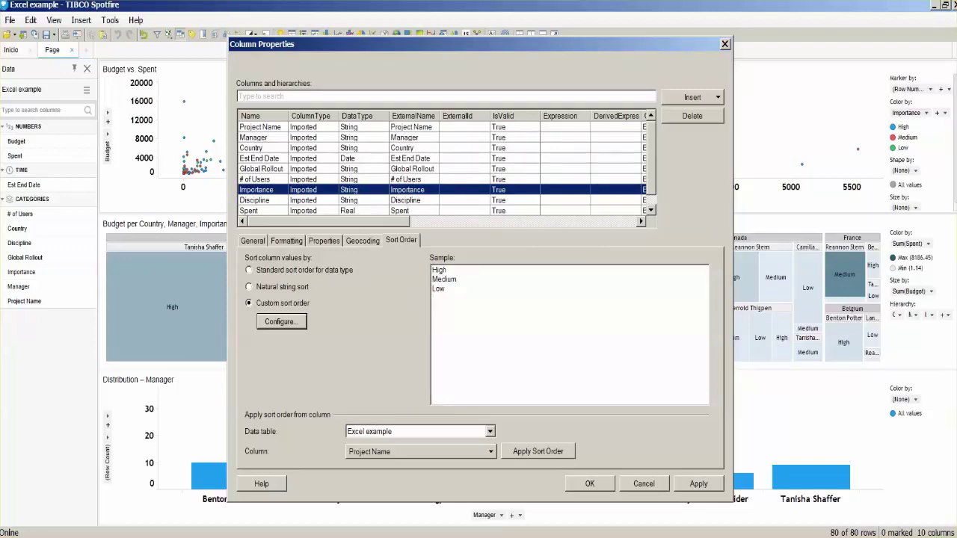
left_click(692, 486)
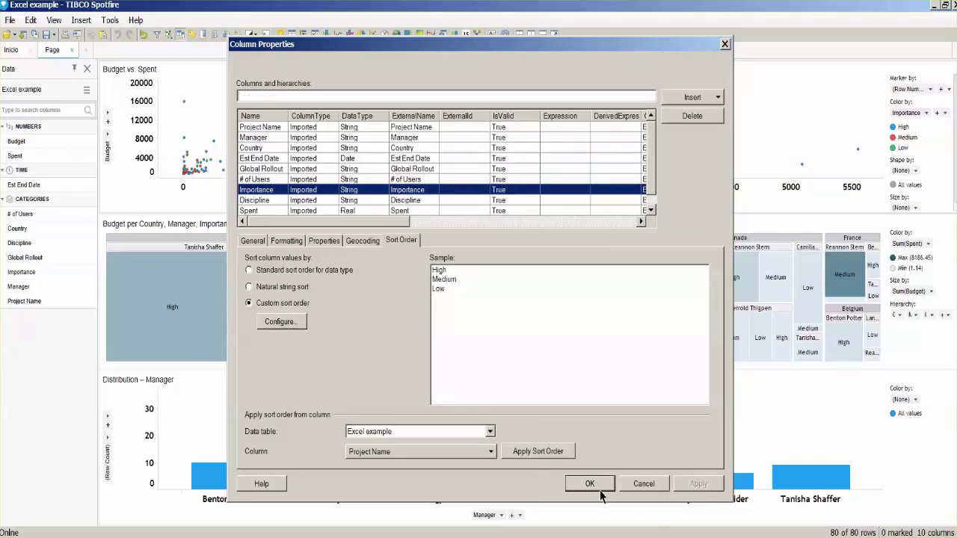
left_click(590, 483)
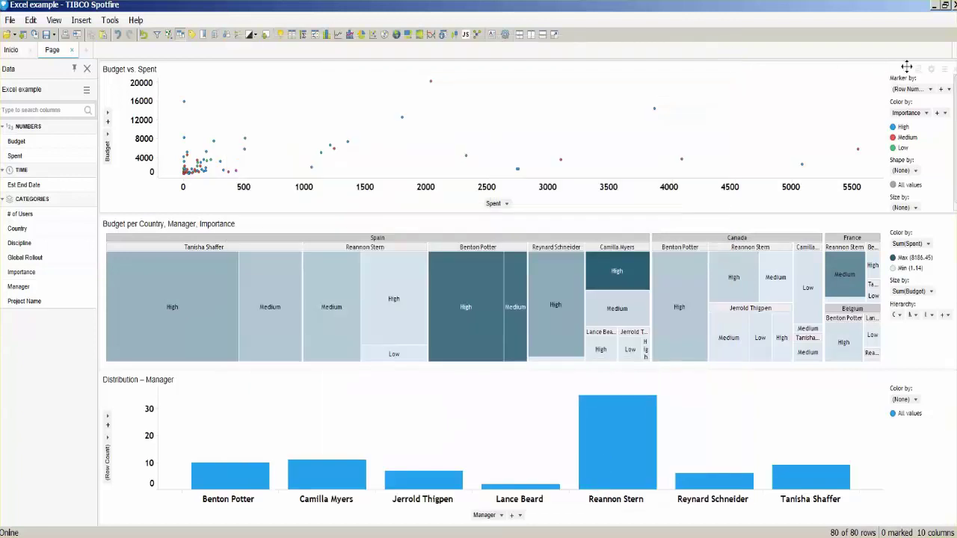
Hide the legends of the scatter plot, the treemap and the bar chart.
left_click(919, 69)
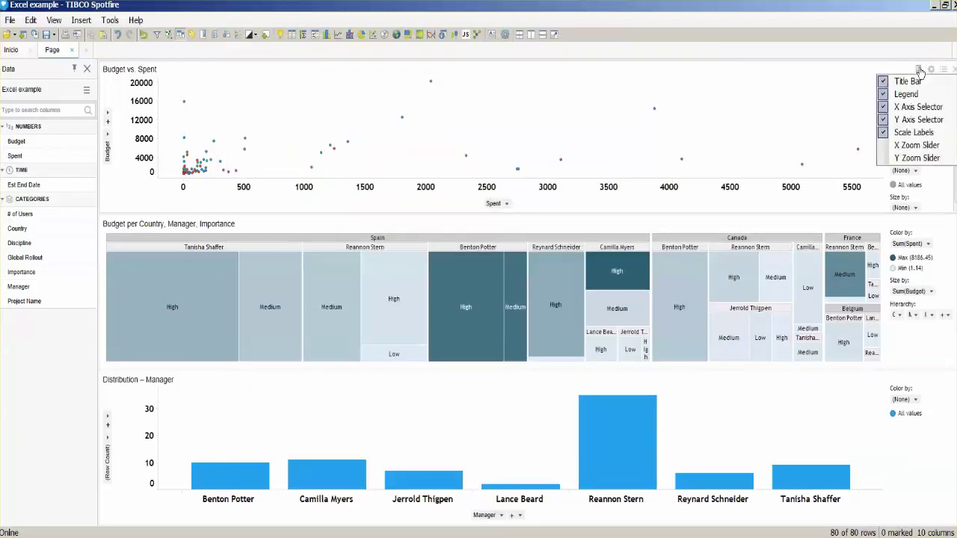
left_click(907, 94)
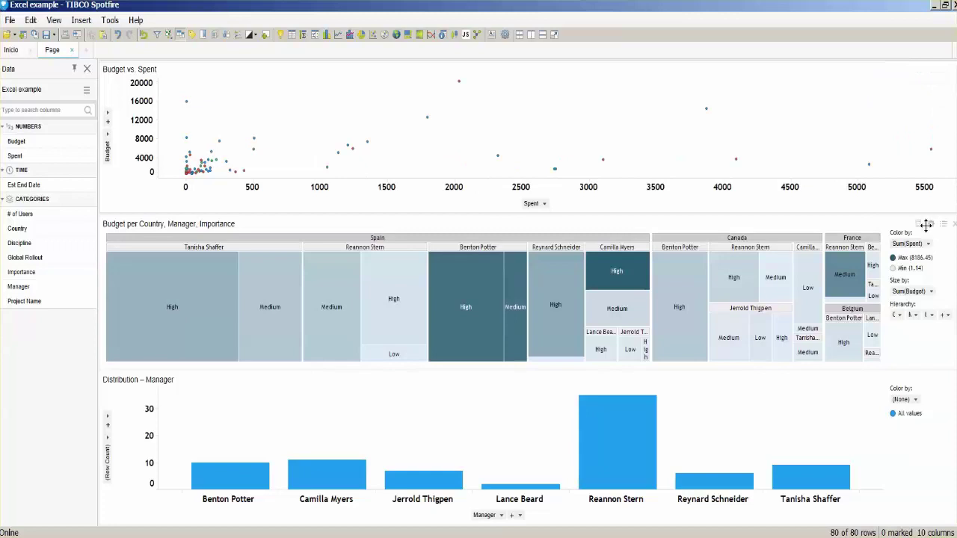
left_click(926, 225)
left_click(914, 255)
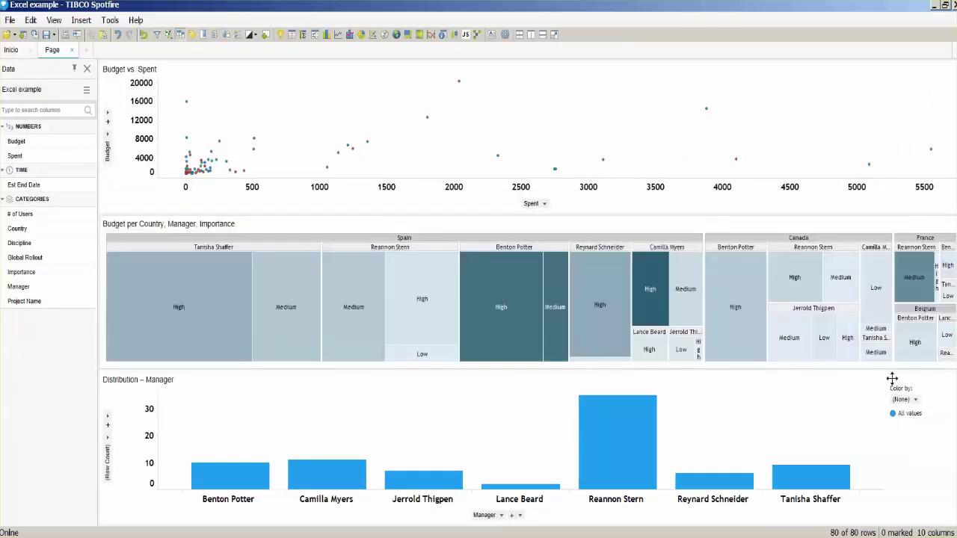
left_click(919, 379)
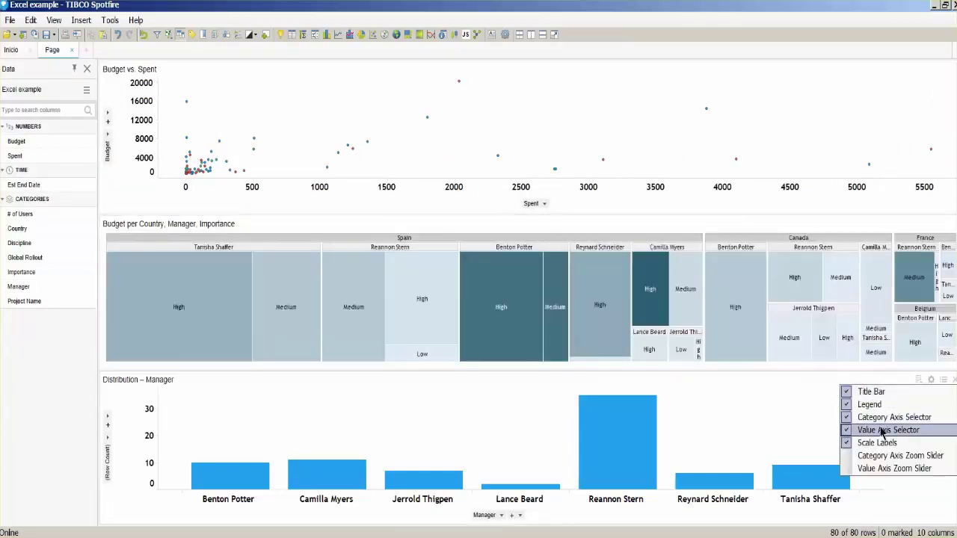
left_click(871, 405)
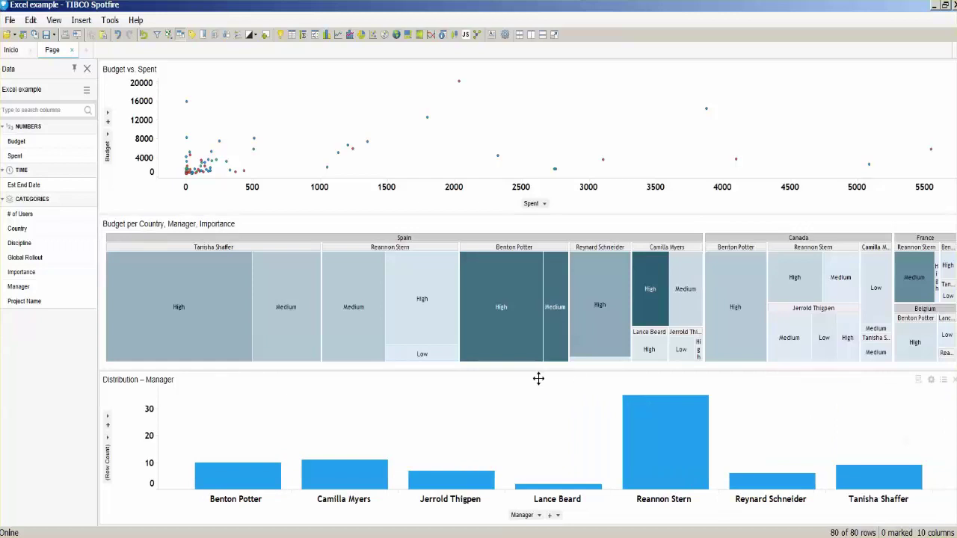
Rearrange the page so the bar chart fills the right half, with the scatter plot above the treemap on the left.
left_click_drag(539, 379, 807, 336)
left_click_drag(494, 65, 376, 252)
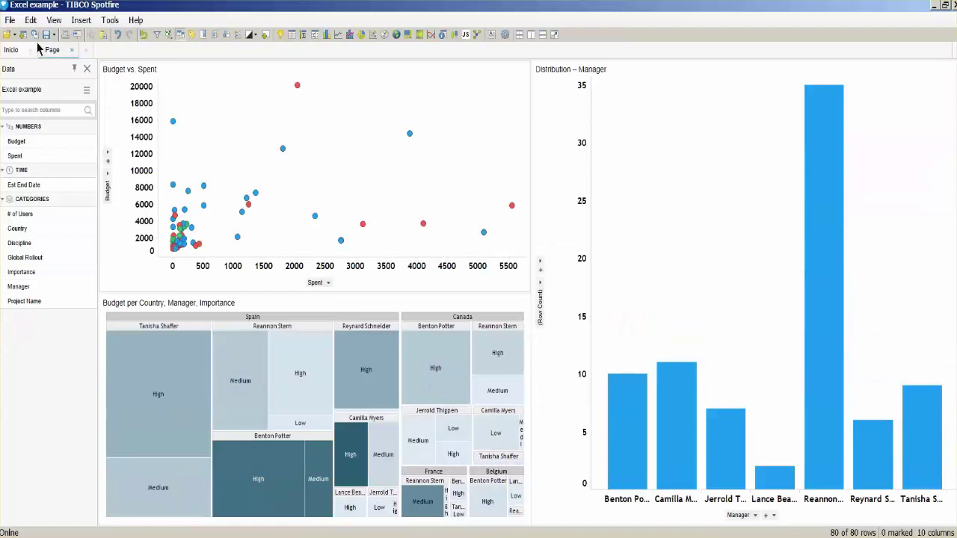
Start saving the analysis as a file and check how the Excel example data table is stored.
left_click(11, 20)
mouse_move(37, 134)
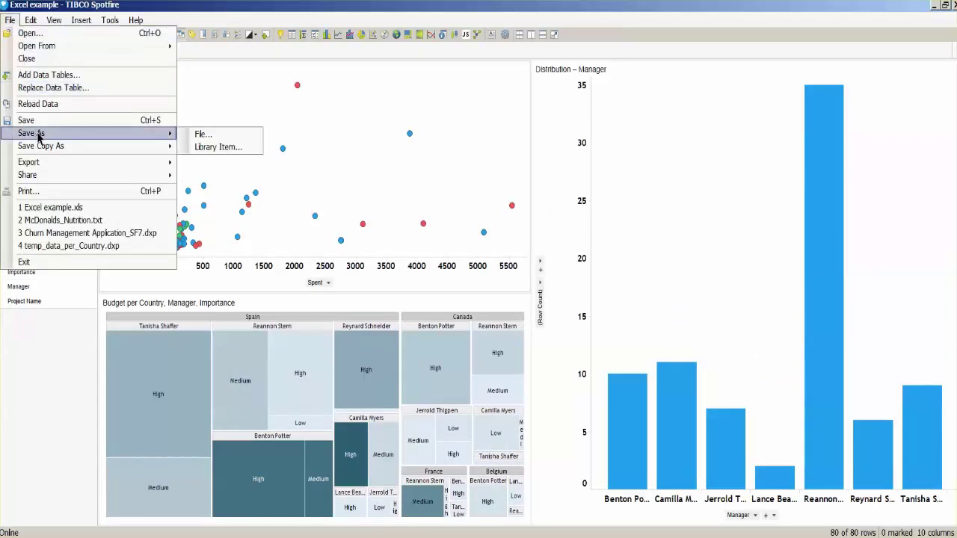
left_click(203, 134)
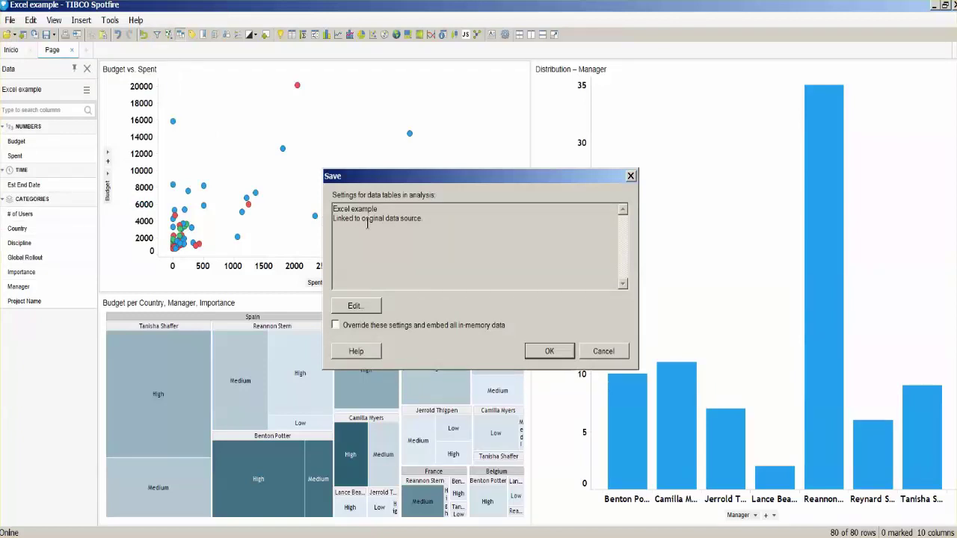
left_click_drag(333, 219, 432, 219)
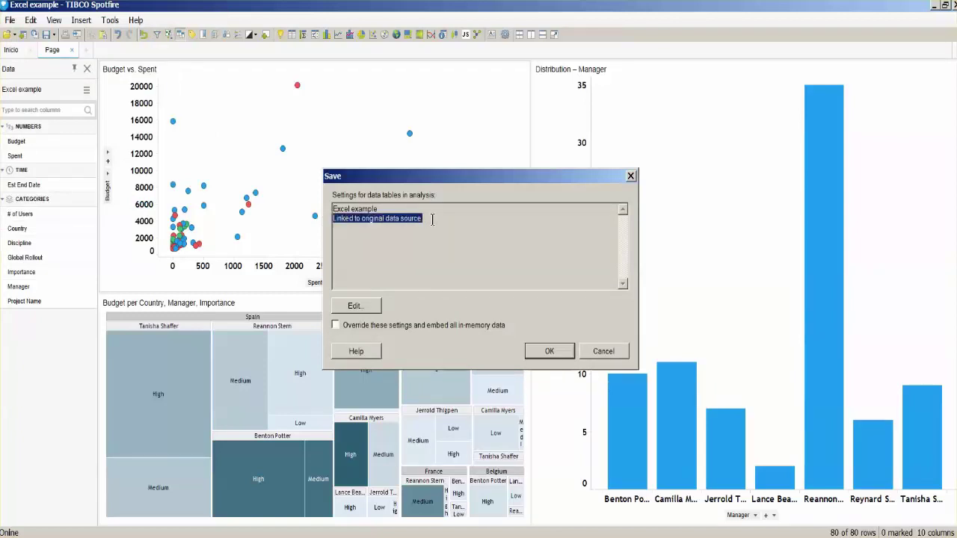
Open the Excel example data table's properties and examine the file location in its source information.
left_click(361, 308)
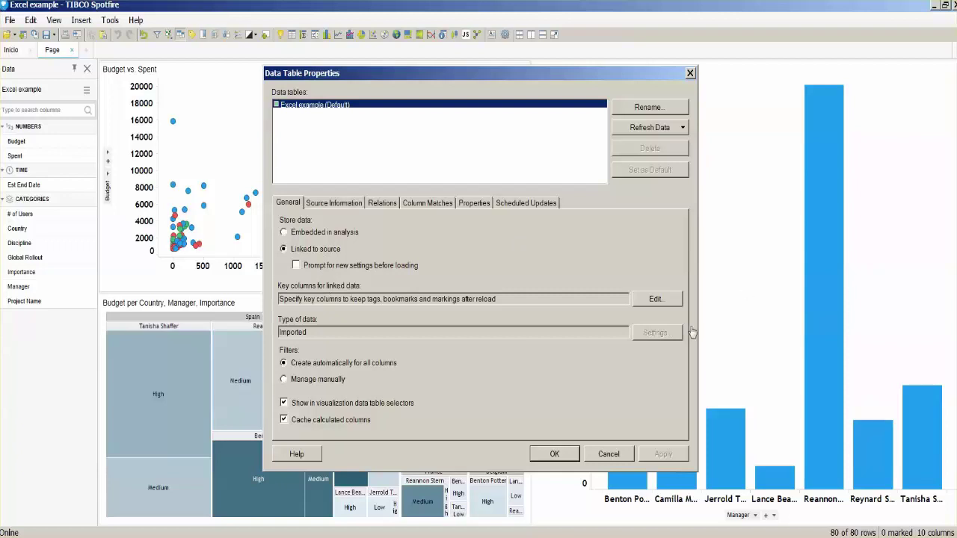
left_click(330, 202)
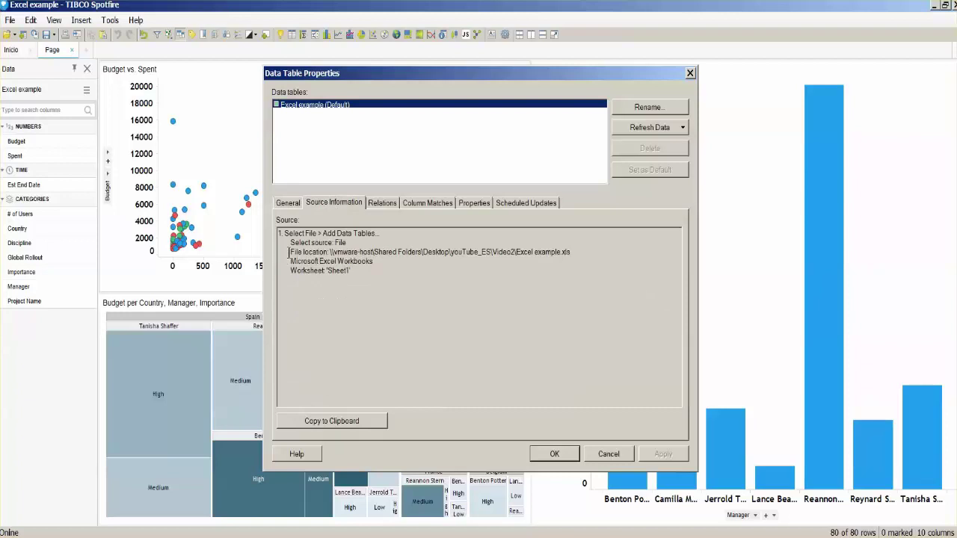
left_click_drag(291, 252, 573, 252)
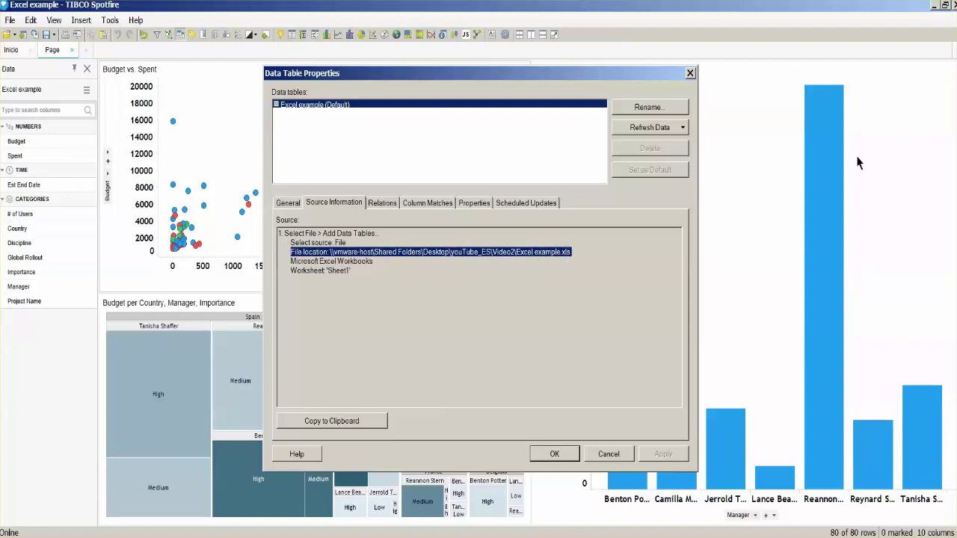
Close the data table properties and save the analysis in the Video2 folder as Conectadoalafuente.
left_click(568, 459)
left_click(555, 353)
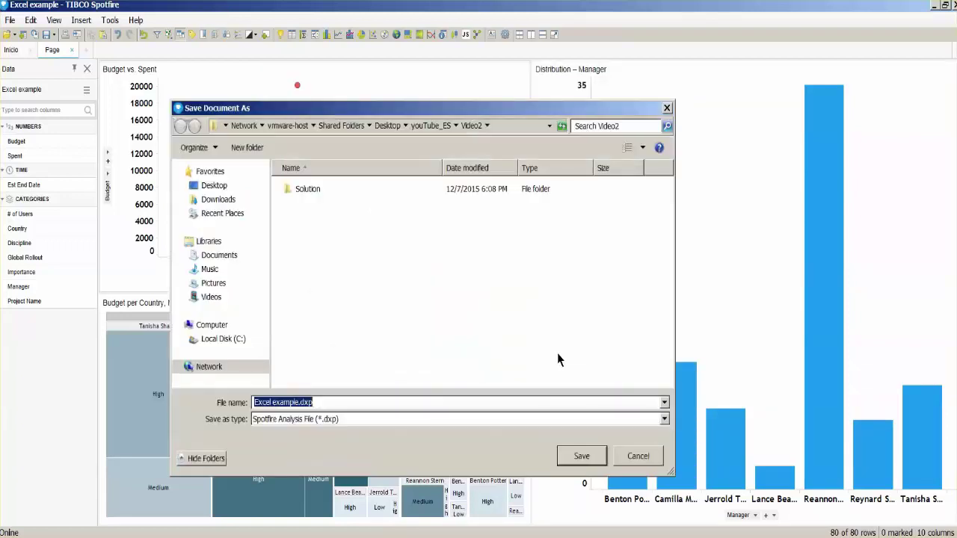
left_click_drag(321, 406, 230, 403)
type("C")
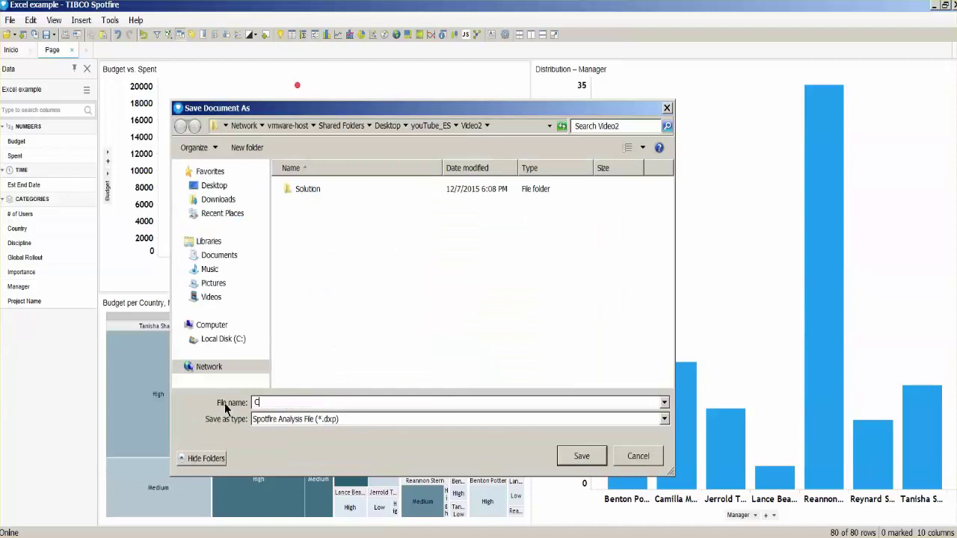
type("onectadoalafuente")
left_click(581, 455)
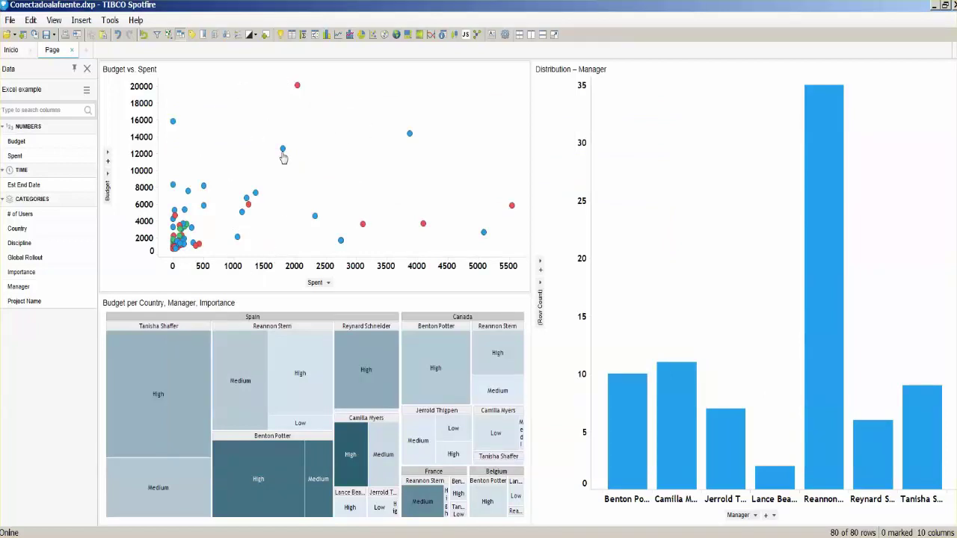
Mark the highest-budget point in the scatter plot and show its Details-on-Demand wide enough to read the values.
left_click(297, 87)
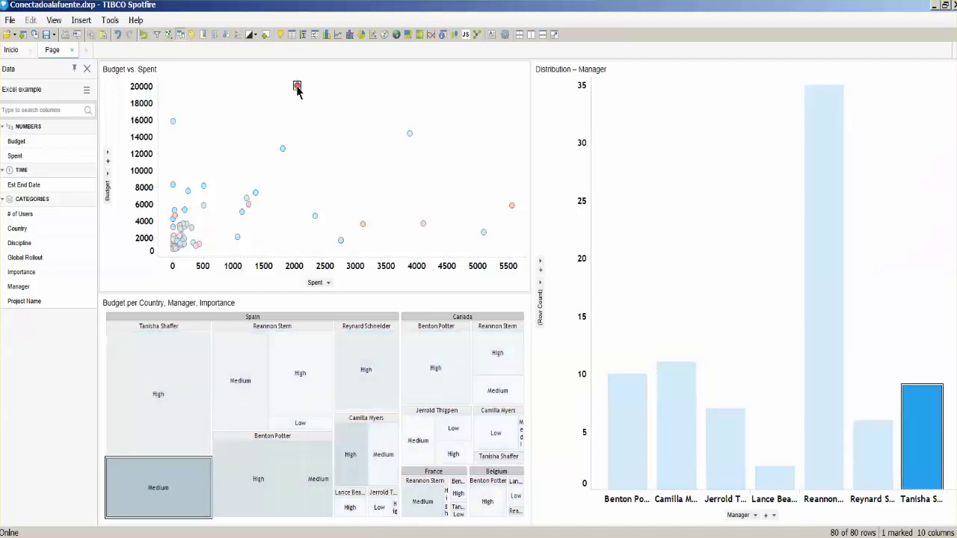
left_click(169, 36)
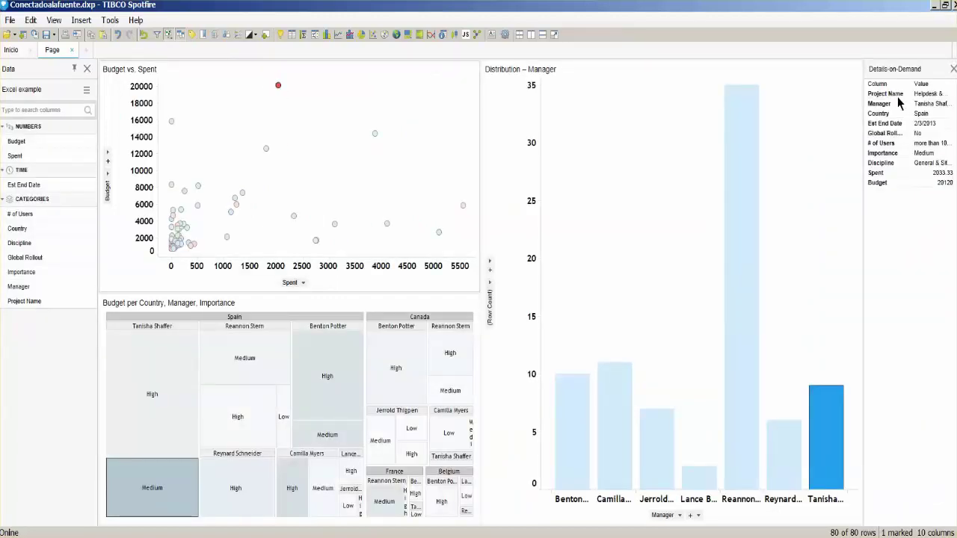
left_click_drag(862, 103, 818, 103)
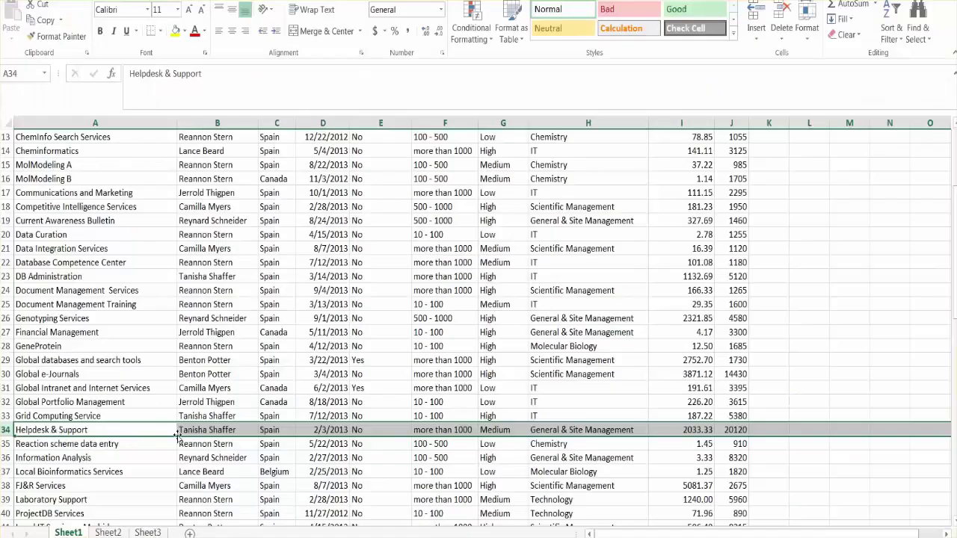
In the Excel workbook, copy the importance High from row 33 into the Helpdesk & Support row and save the workbook.
left_click(501, 417)
key("ctrl+c")
left_click(501, 431)
key("ctrl+v")
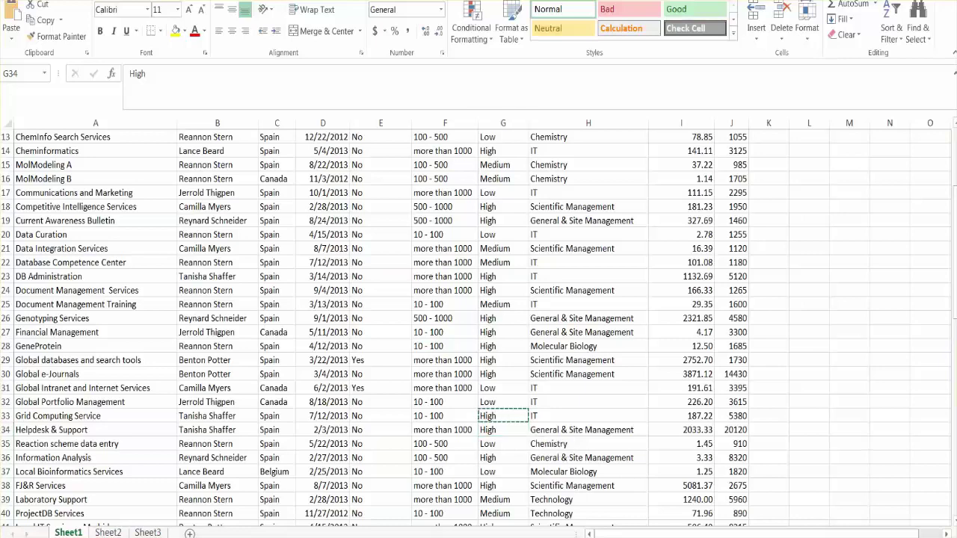
left_click(20, 1)
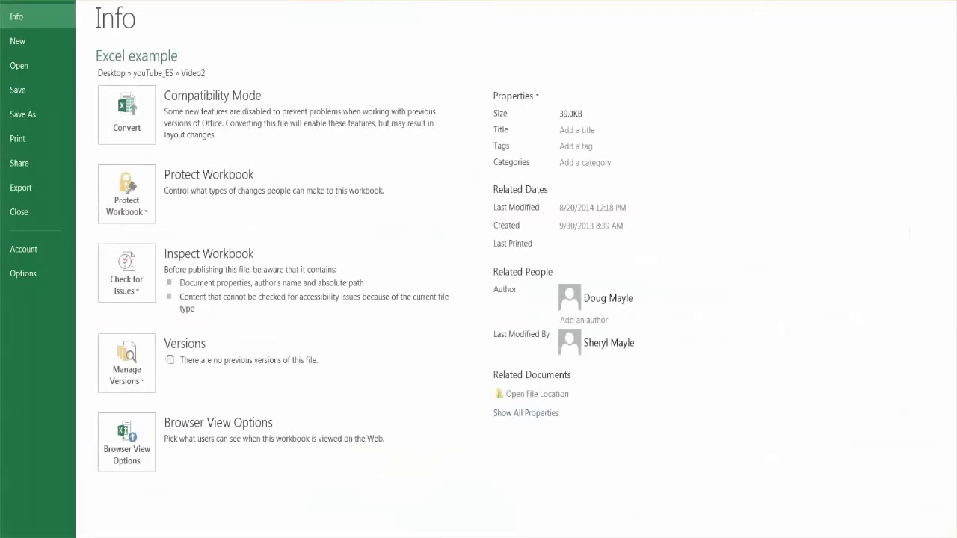
left_click(35, 89)
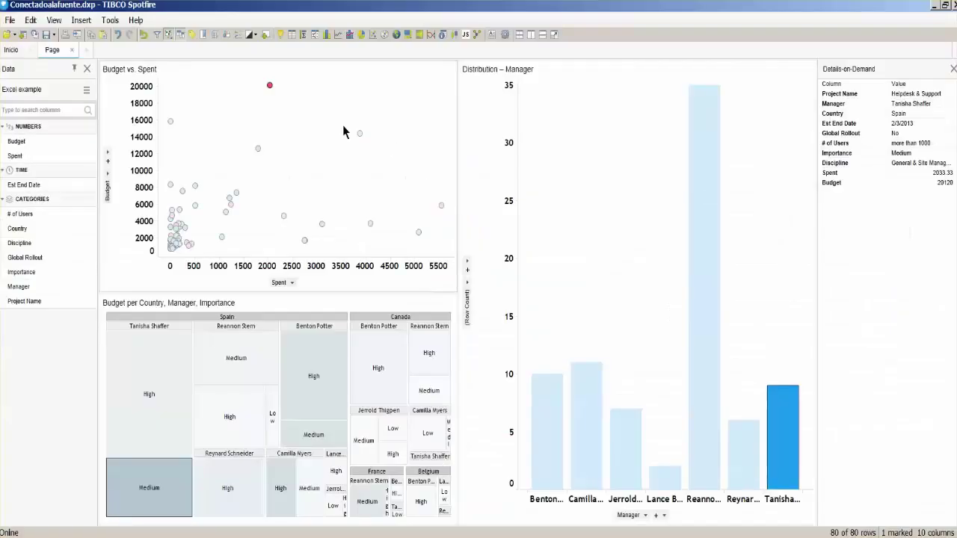
In Spotfire, clear the marking, mark the highest-budget point again to check its importance, and clear it once more.
left_click(314, 107)
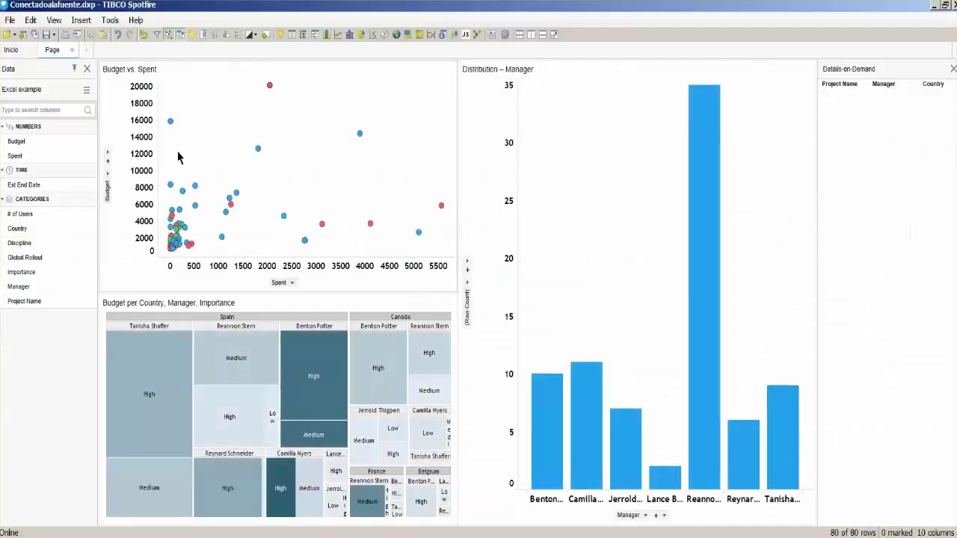
left_click(269, 86)
mouse_move(271, 88)
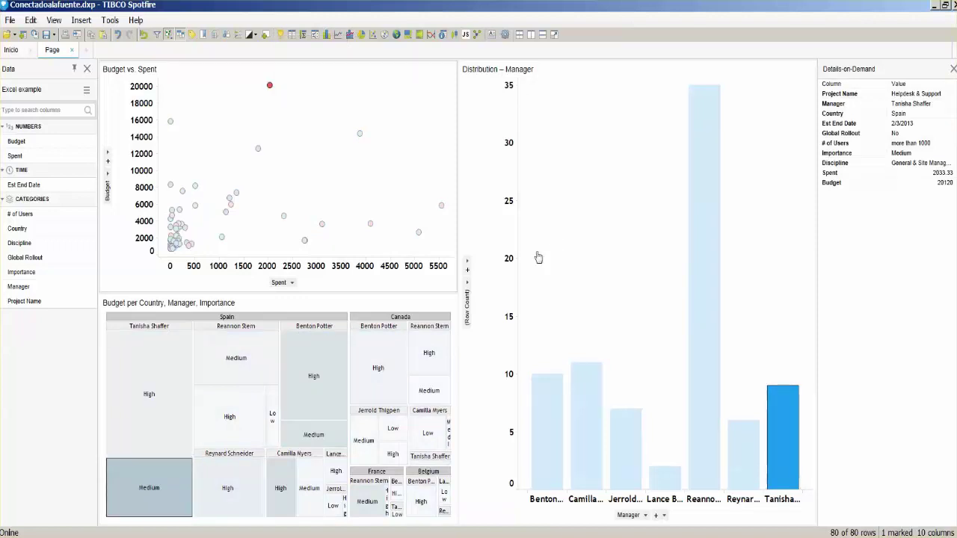
left_click(215, 120)
Reload the analysis data from the source and mark the highest-budget point to check its details.
left_click(10, 21)
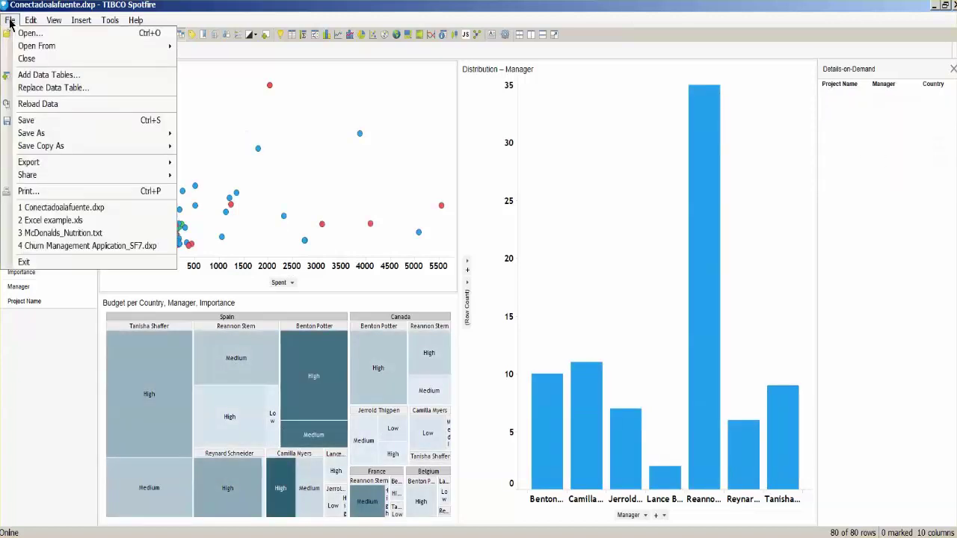
left_click(36, 104)
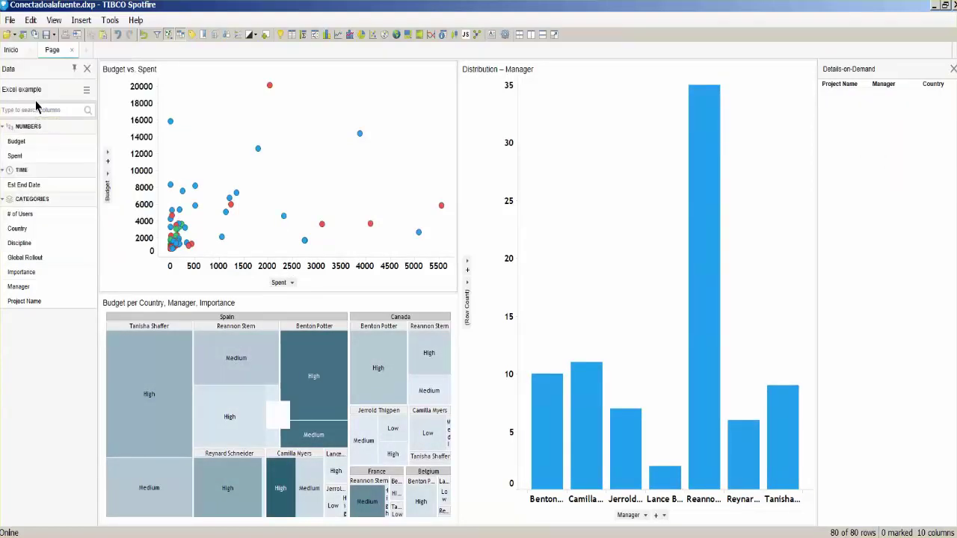
left_click(269, 86)
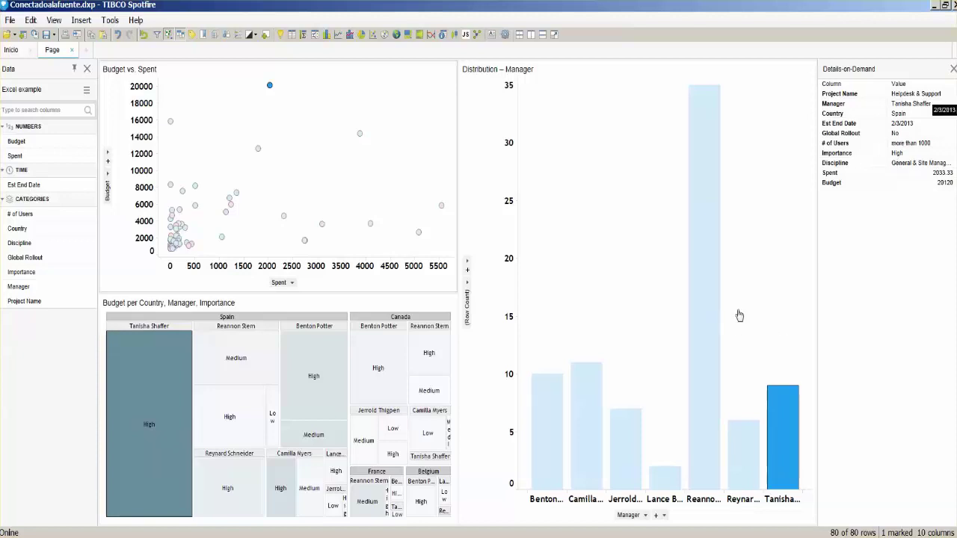
Enlarge the bar chart's category axis area and set the manager labels to vertical.
left_click_drag(639, 492, 645, 463)
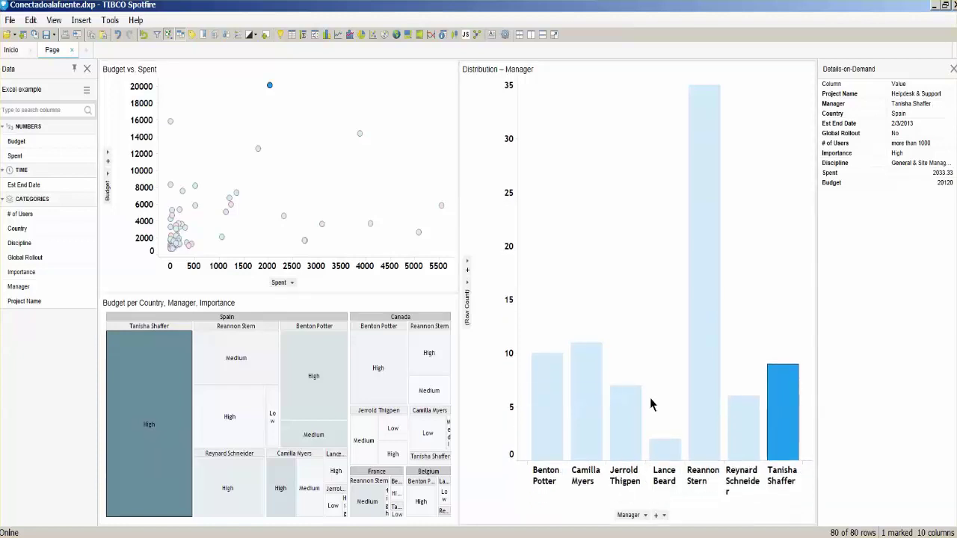
right_click(671, 471)
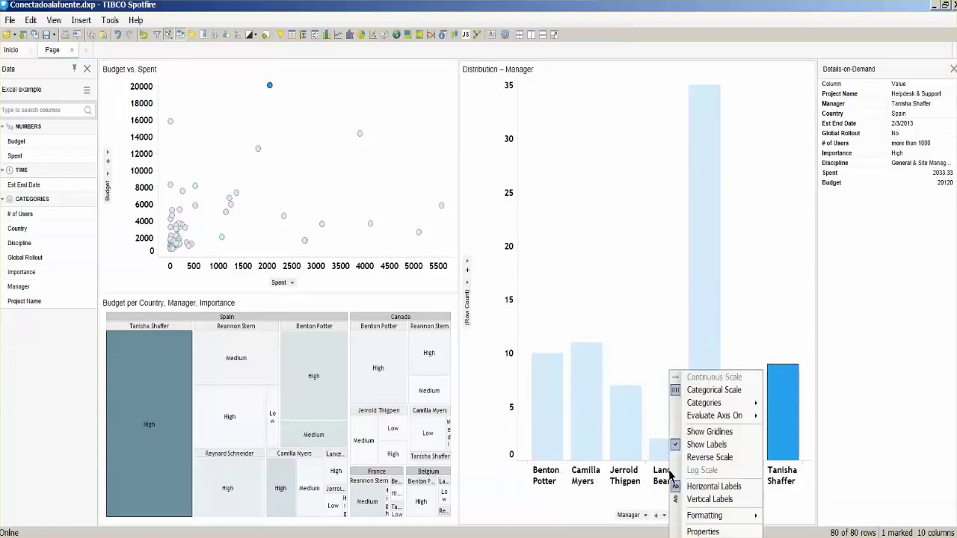
left_click(709, 499)
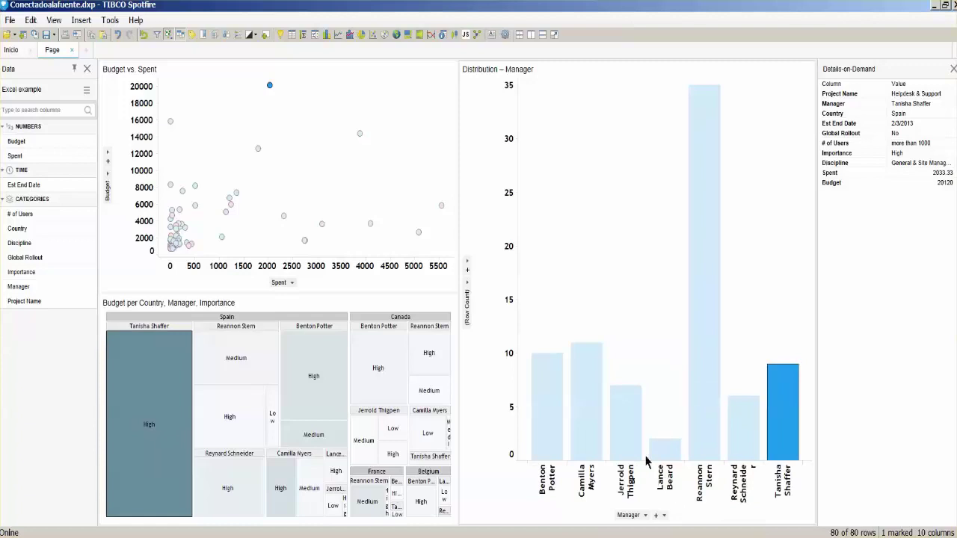
Mark the shortest bar and then the tallest bar in the manager distribution to view their projects' details.
left_click(671, 453)
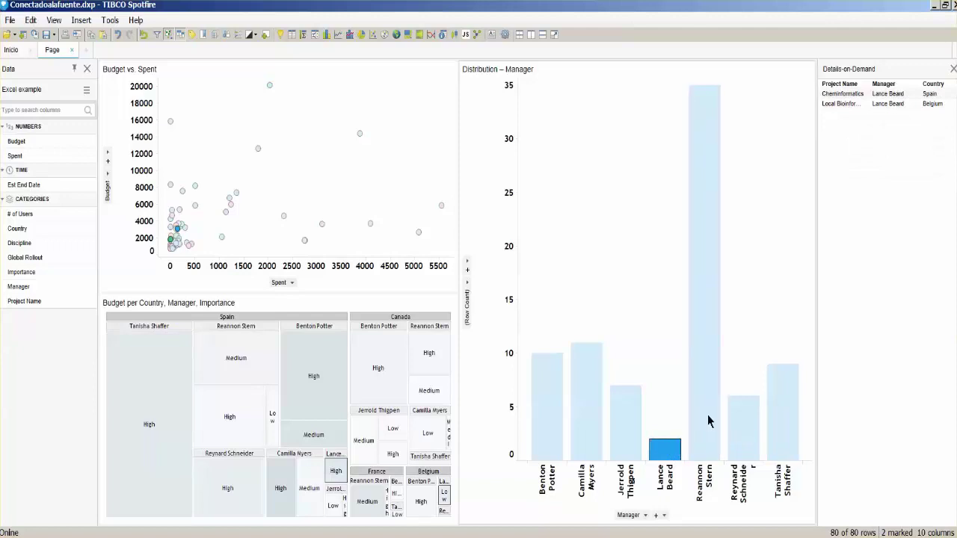
left_click(708, 421)
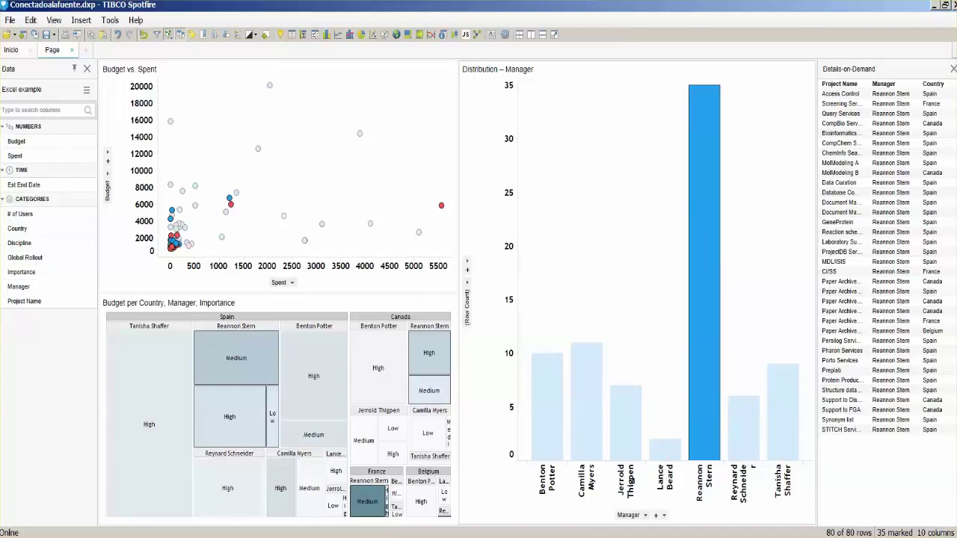
Close the Conectadoalafuente analysis without saving its changes.
left_click(10, 20)
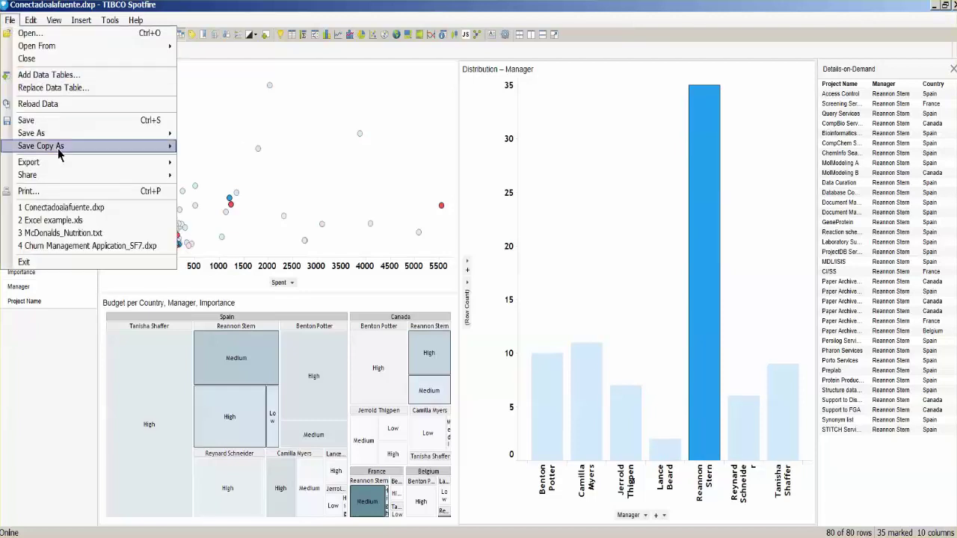
left_click(62, 60)
left_click(532, 322)
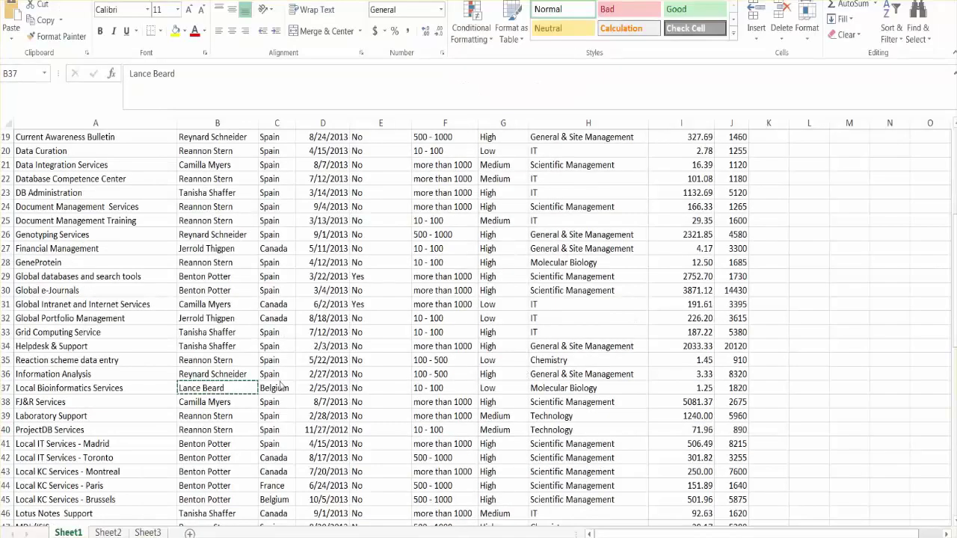
In the Excel workbook, copy the manager from cell B37 into B28, B22 and B26, and save the workbook.
left_click(230, 387)
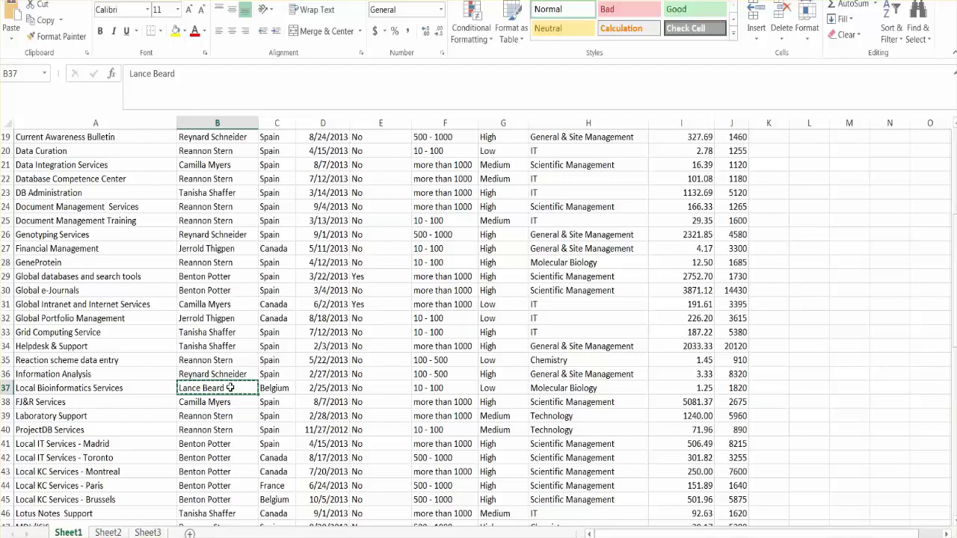
left_click(223, 266)
type("Lance Beard")
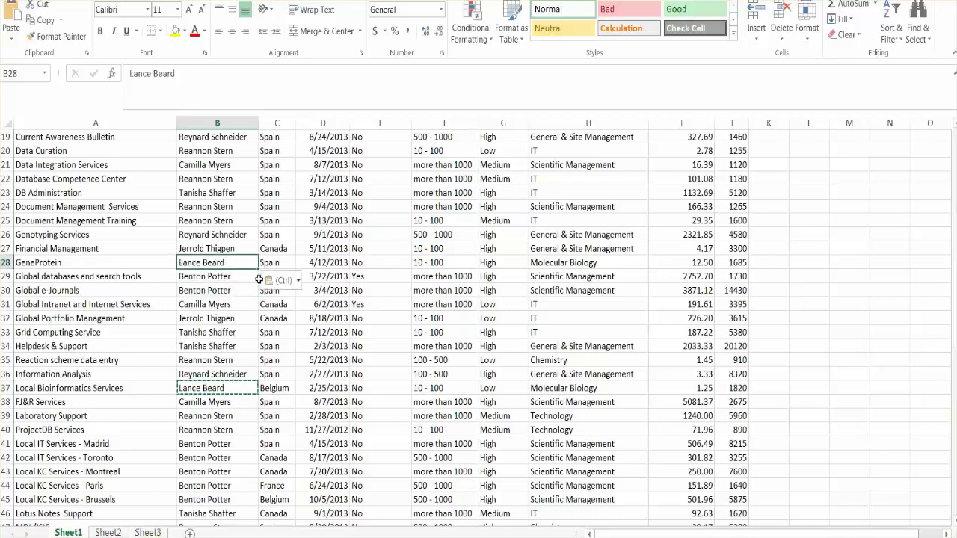
left_click(216, 184)
type("Lance Beard")
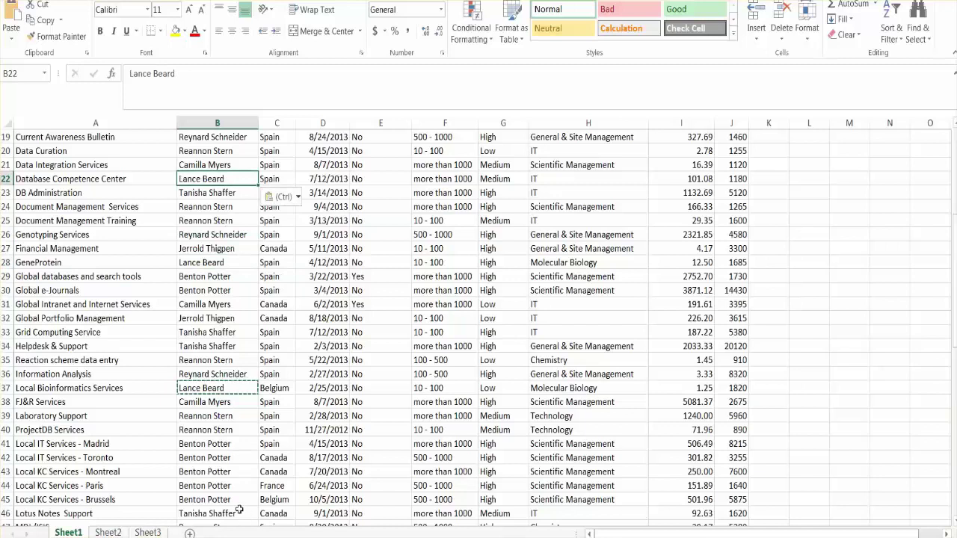
left_click(200, 263)
left_click(208, 246)
left_click(220, 235)
key("ctrl+v")
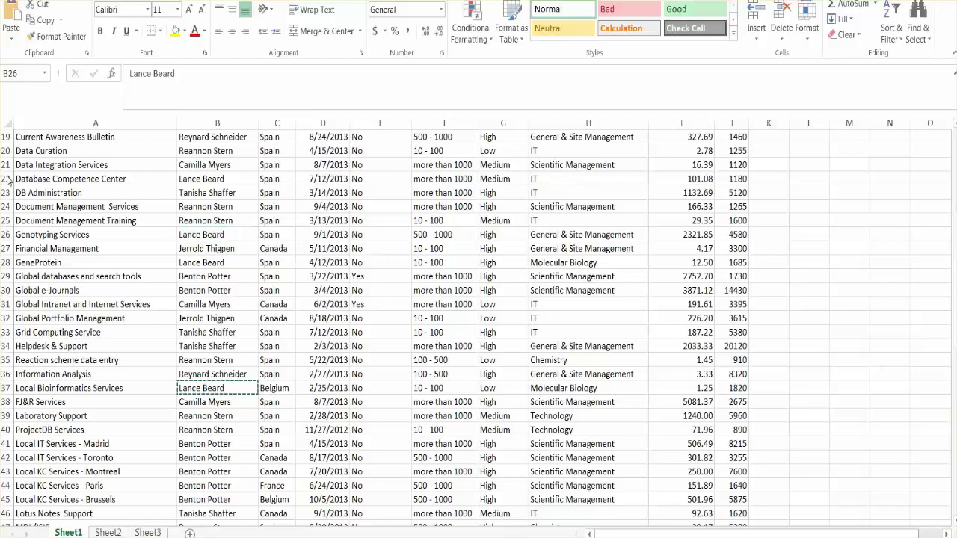
key("alt+f")
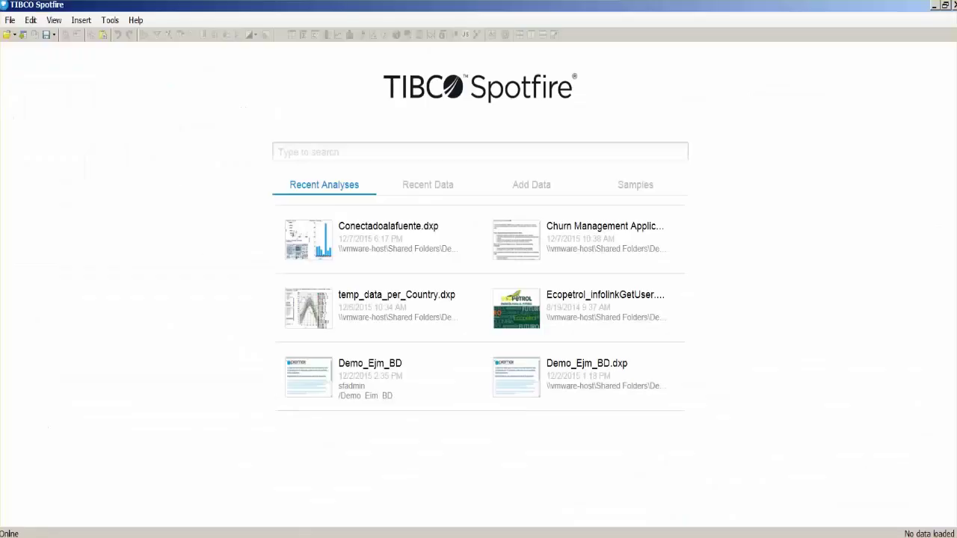
In Spotfire, reopen the recent analysis Conectadoalafuente.dxp and examine the fourth manager's bar in the distribution chart.
left_click(10, 20)
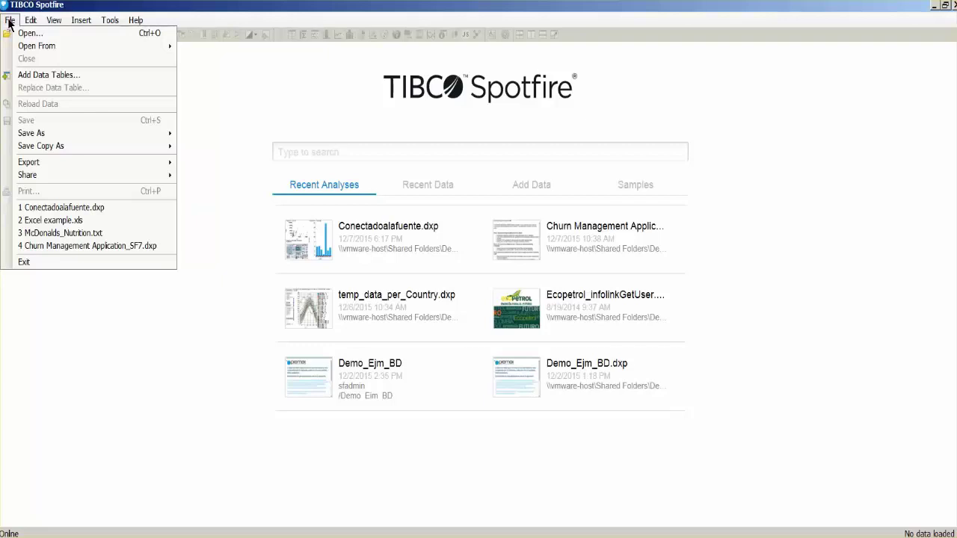
mouse_move(16, 48)
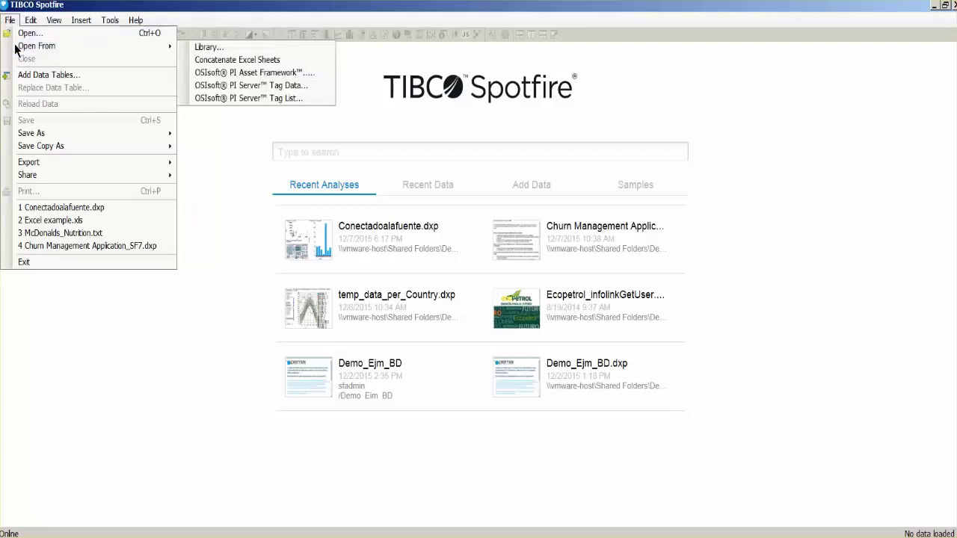
left_click(57, 213)
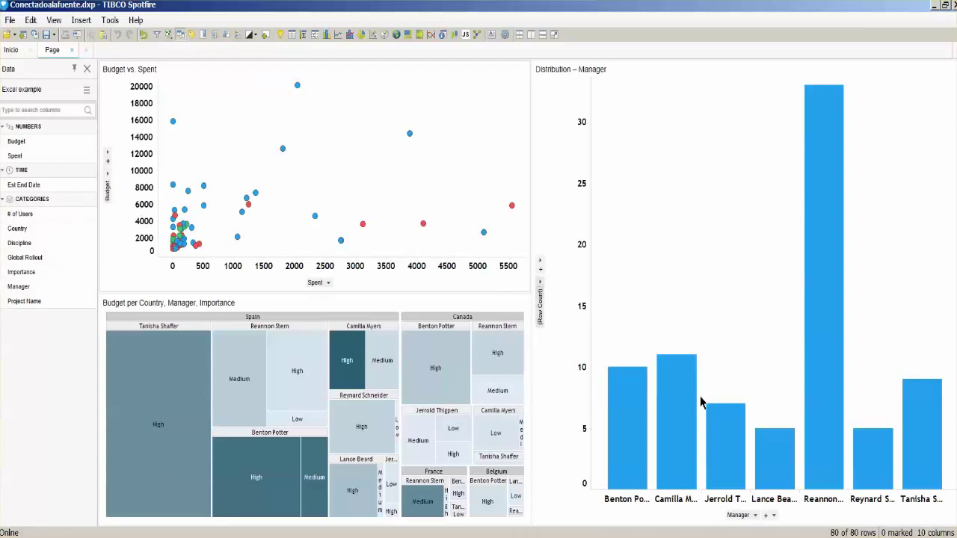
mouse_move(775, 468)
Load Additional columns.txt as the source for inserting columns, accept the tab-separated import settings, and continue to column matching.
left_click(80, 21)
left_click(135, 175)
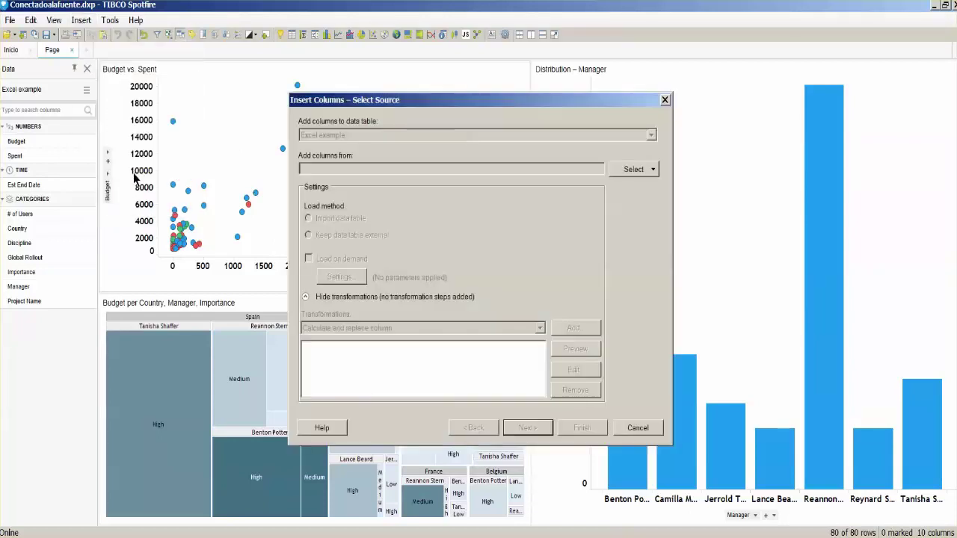
left_click(660, 171)
left_click(637, 205)
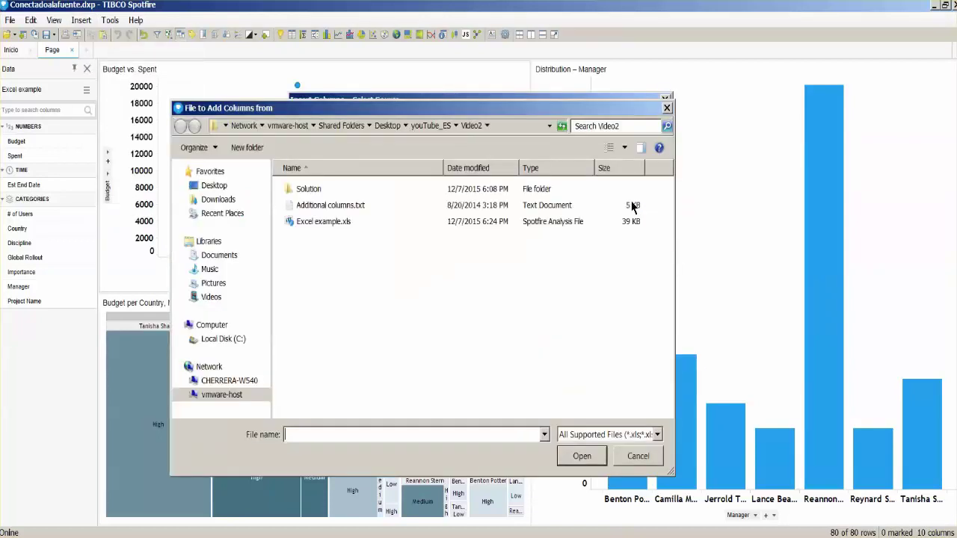
left_click(356, 207)
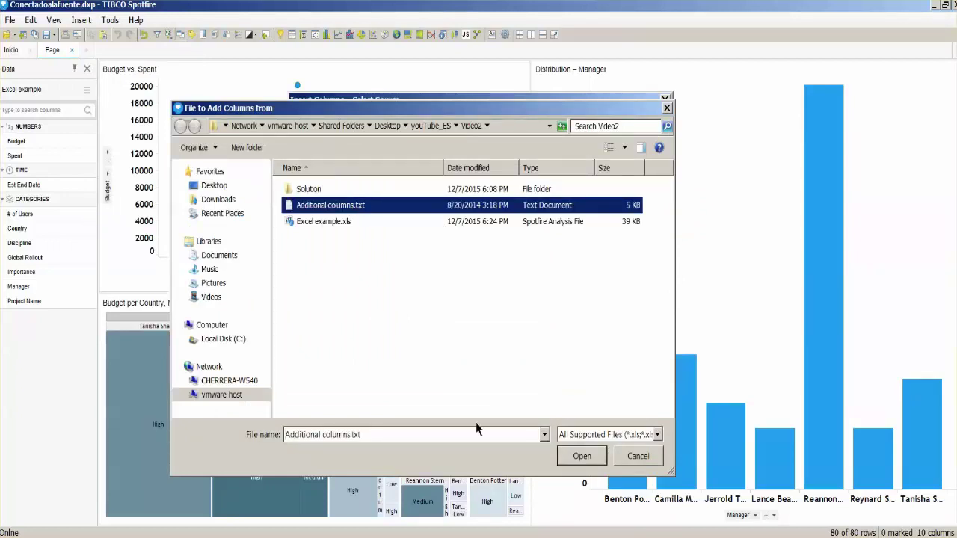
left_click(582, 456)
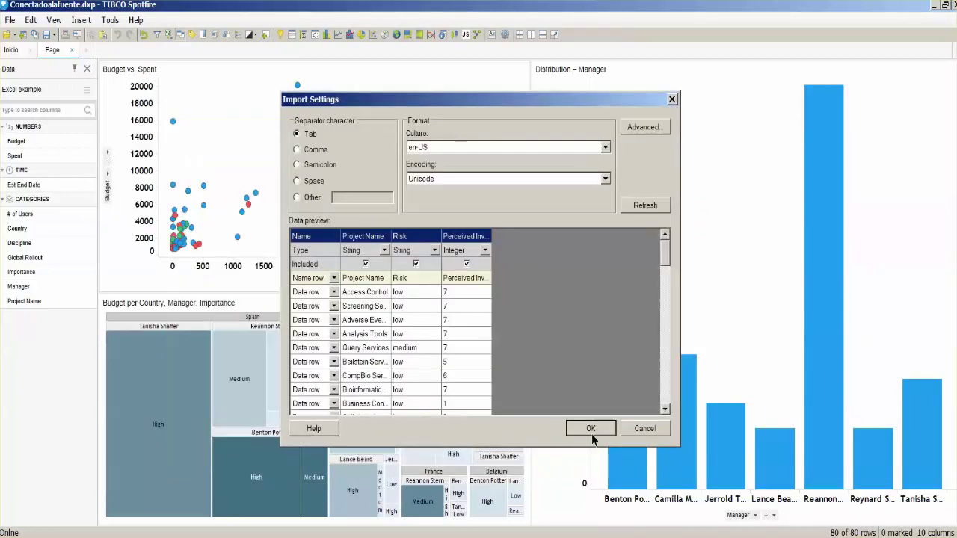
left_click(591, 430)
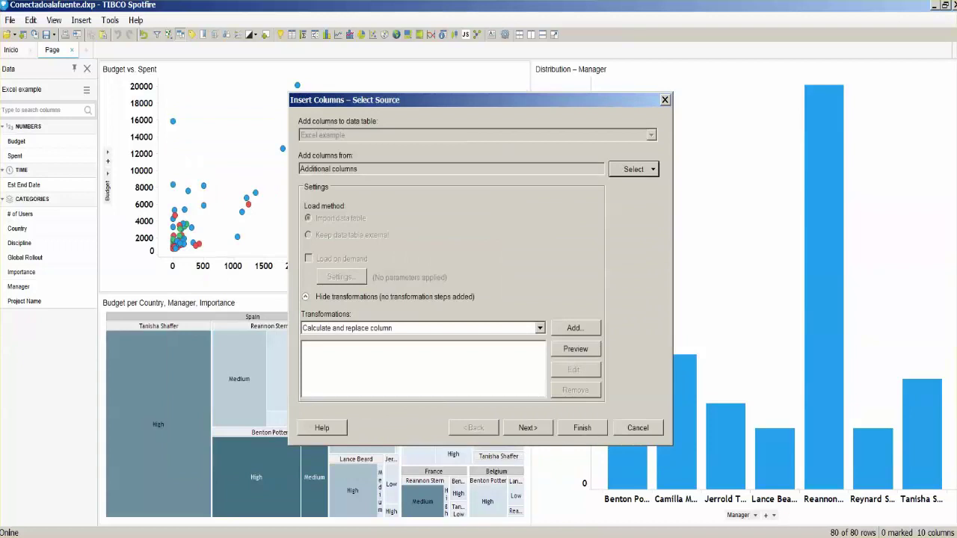
left_click(528, 429)
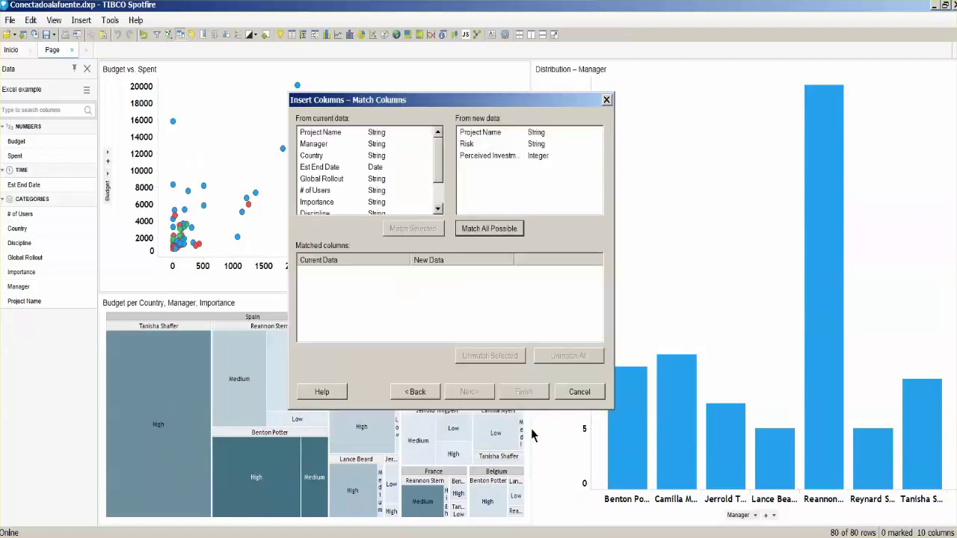
Match the new data on Project Name and insert the Risk and Perceived Investment Value columns with a left outer join.
left_click(482, 233)
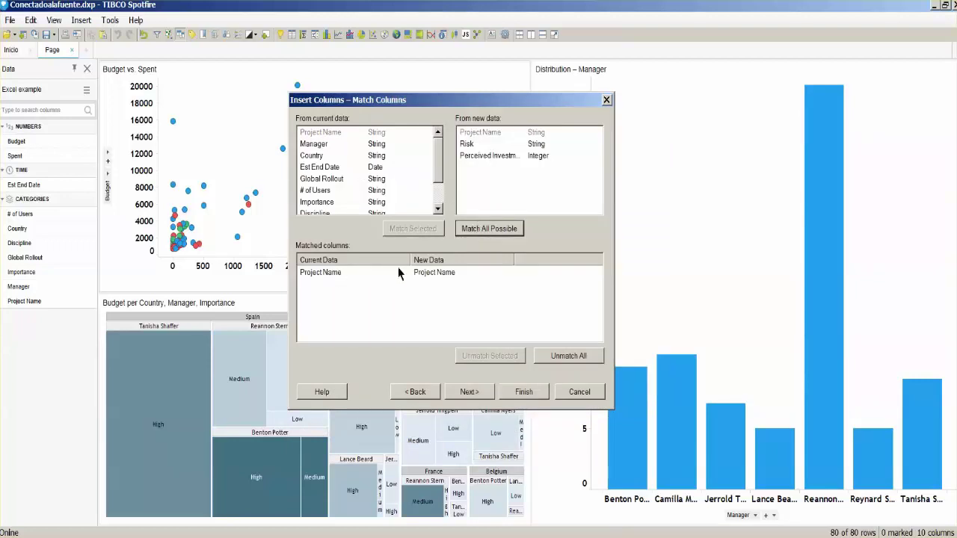
left_click(470, 392)
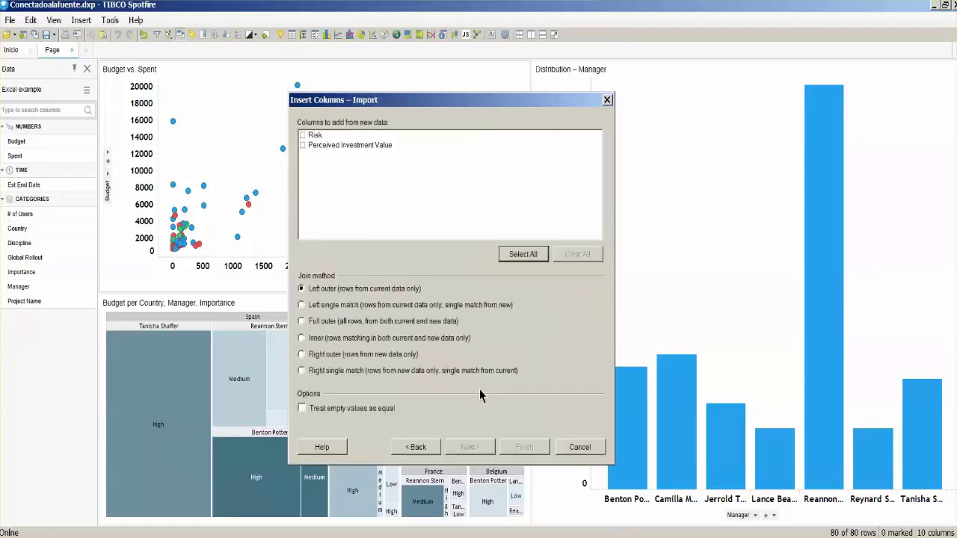
left_click(302, 135)
left_click(302, 145)
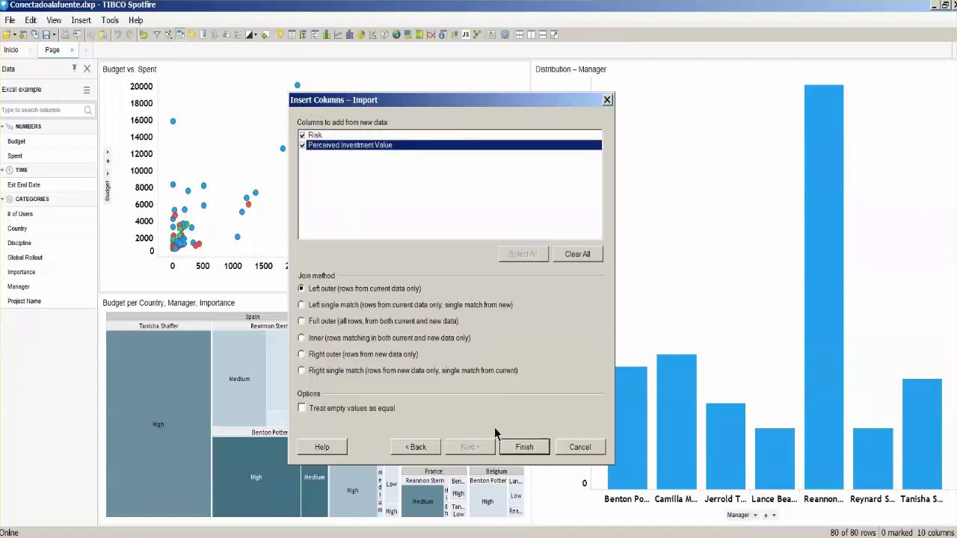
left_click(526, 452)
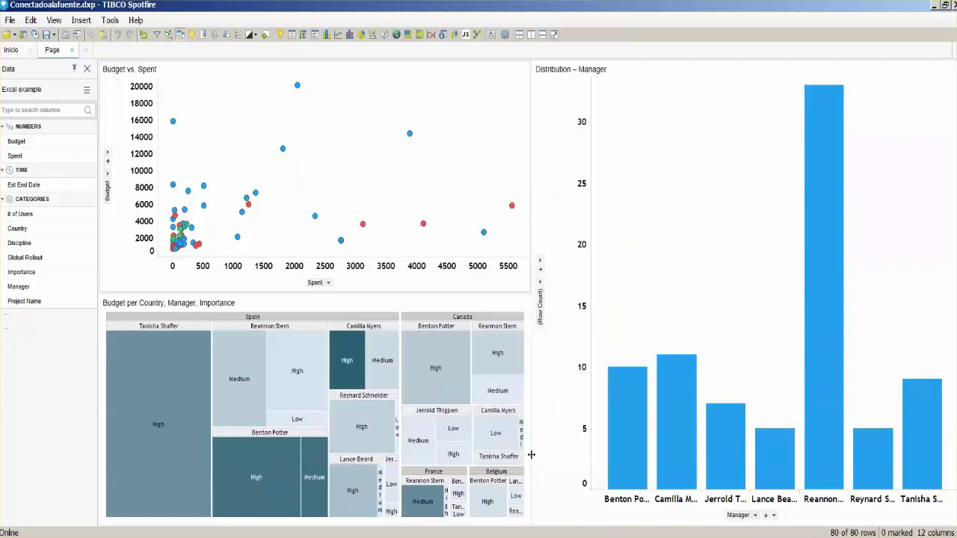
Show the filters, colour the Distribution – Manager bar chart by Risk, and examine the third manager's bar.
left_click(157, 33)
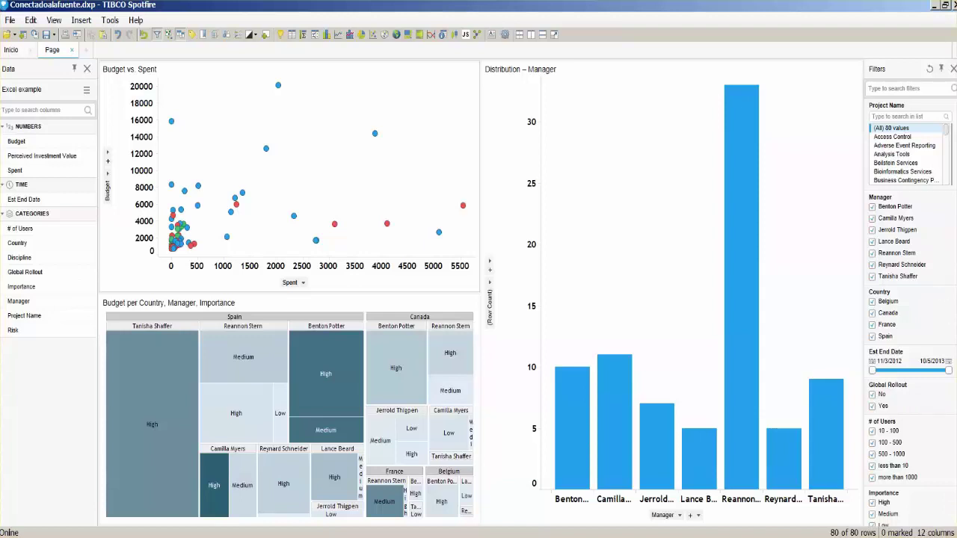
scroll(912, 336, "down", 10)
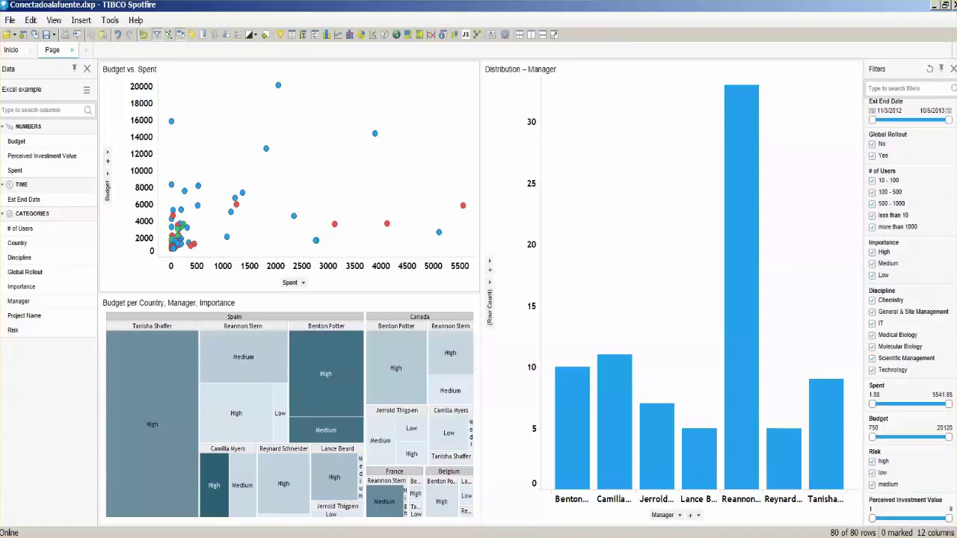
left_click_drag(881, 454, 669, 297)
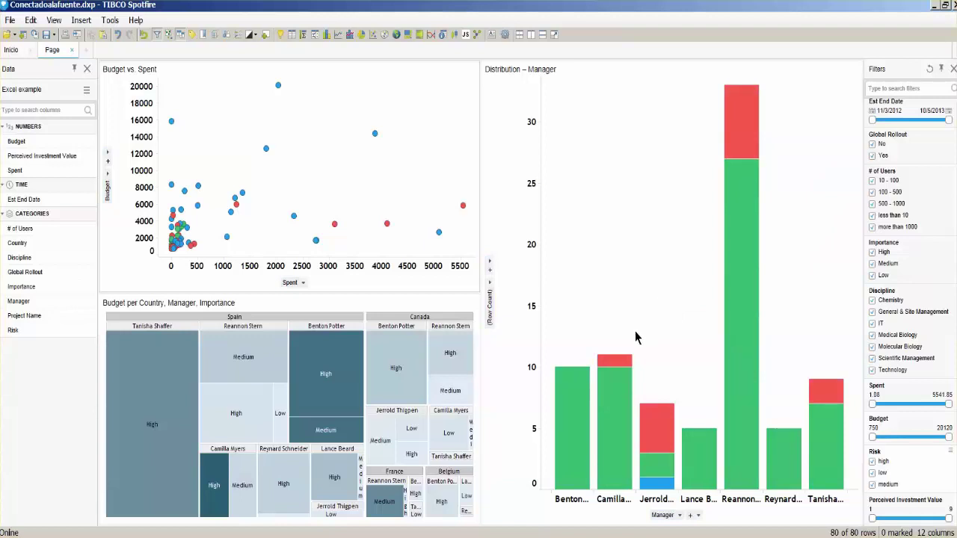
mouse_move(656, 439)
mouse_move(656, 489)
In Notepad, change the risk of Global Portfolio Management to medium in Additional columns.txt and save the file.
key("alt+Tab")
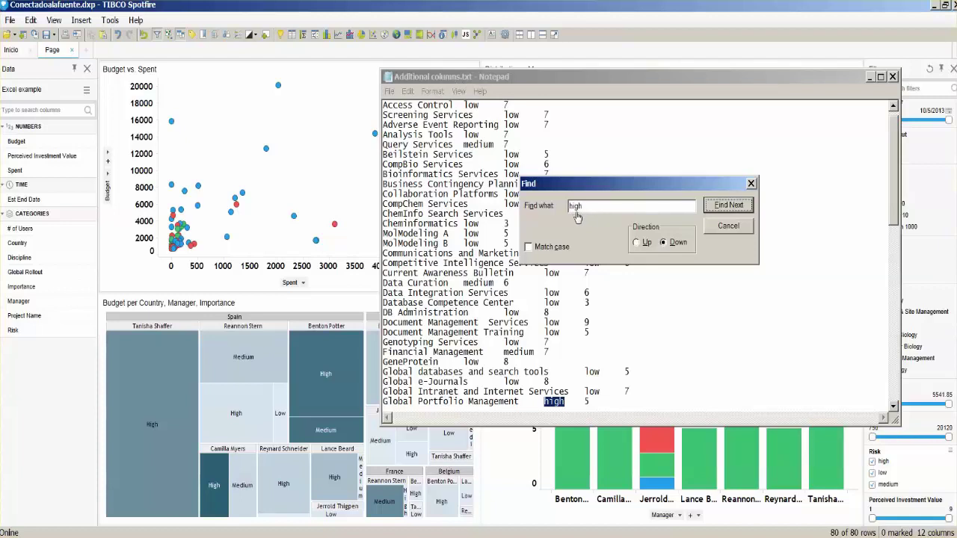
double_click(554, 402)
left_click(555, 402)
left_click_drag(565, 401, 545, 402)
type("medium")
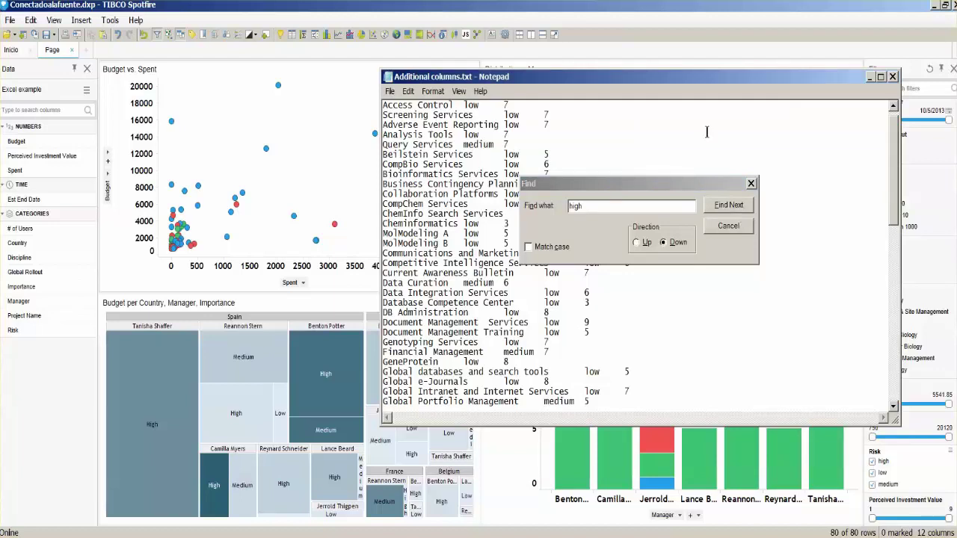
left_click(390, 91)
left_click(407, 124)
Return to Spotfire and reload the analysis data from its linked sources.
key("alt+Tab")
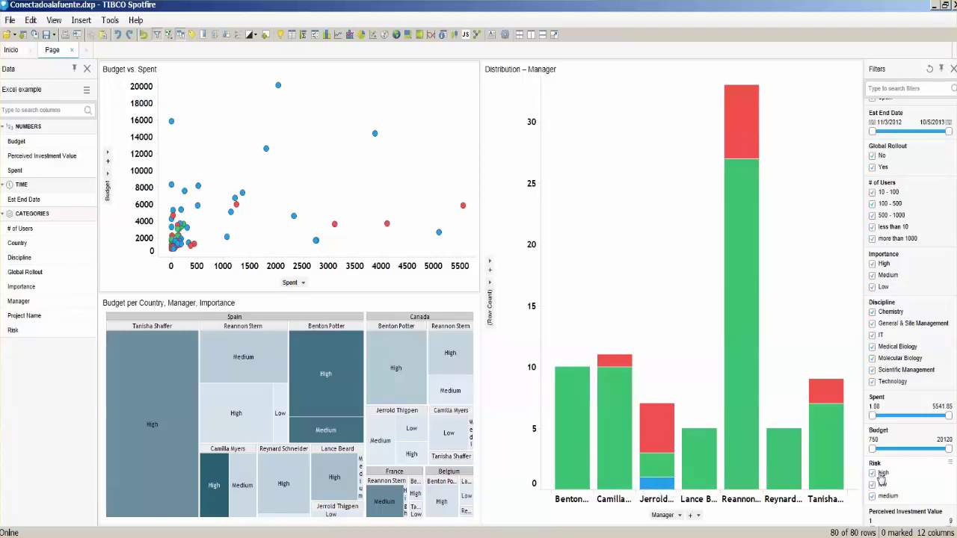
left_click(11, 21)
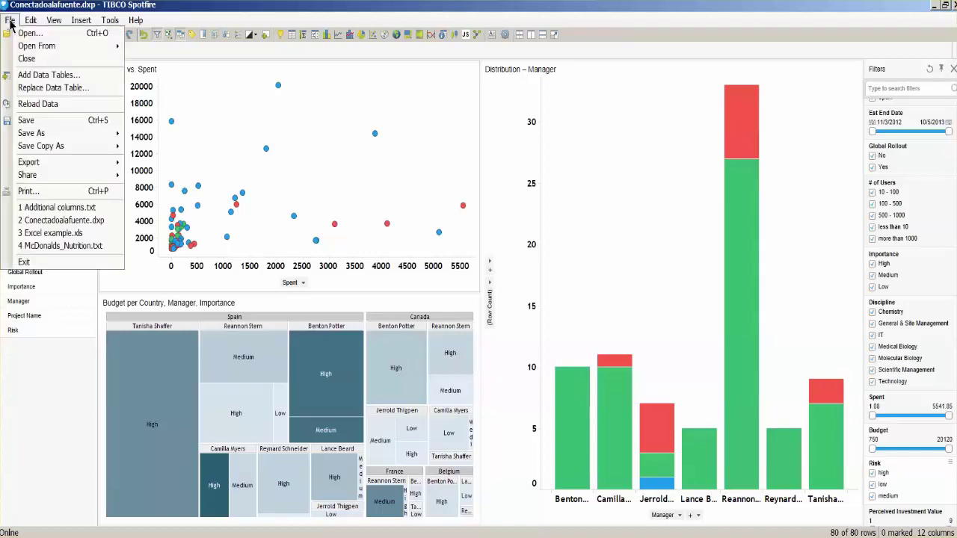
left_click(44, 106)
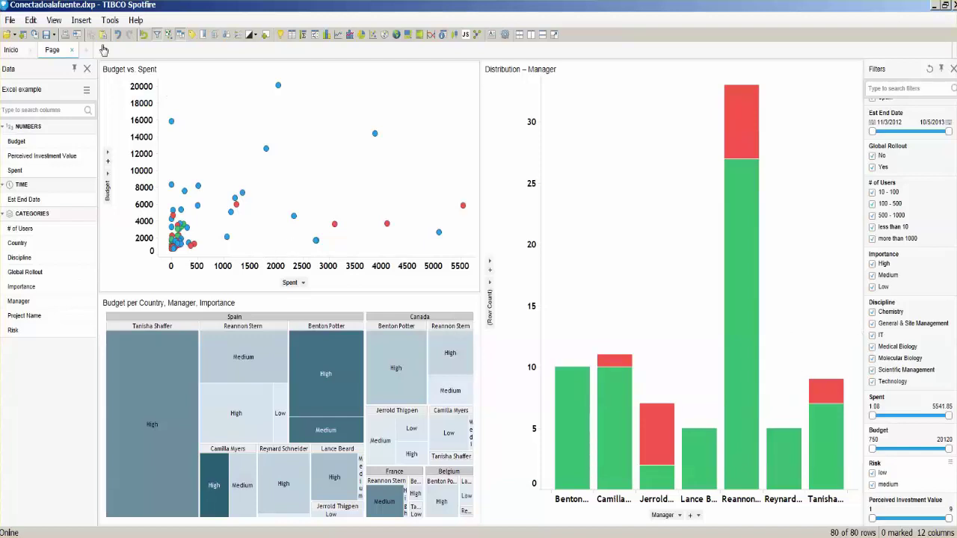
Examine the source information of the Excel example data table, including both linked file locations, and close its properties without changes.
left_click(31, 21)
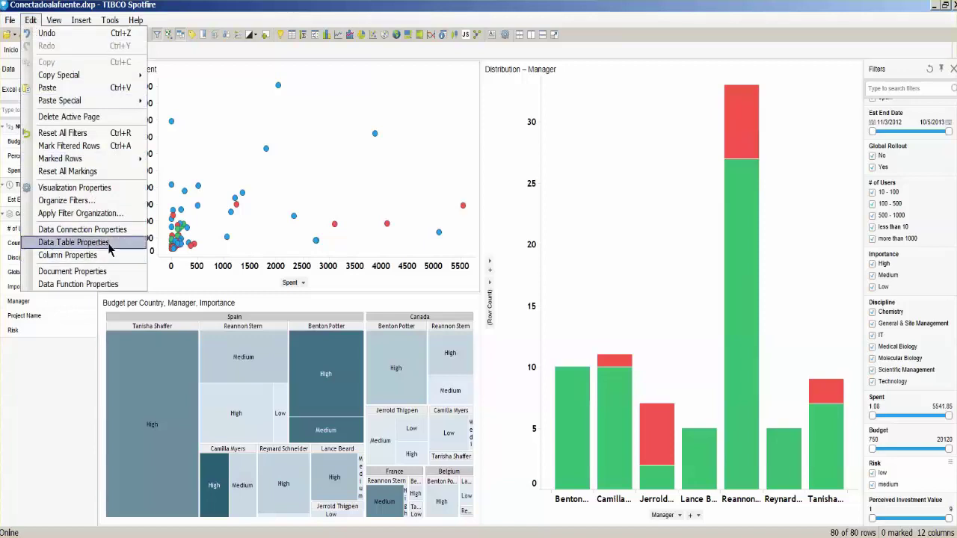
left_click(75, 242)
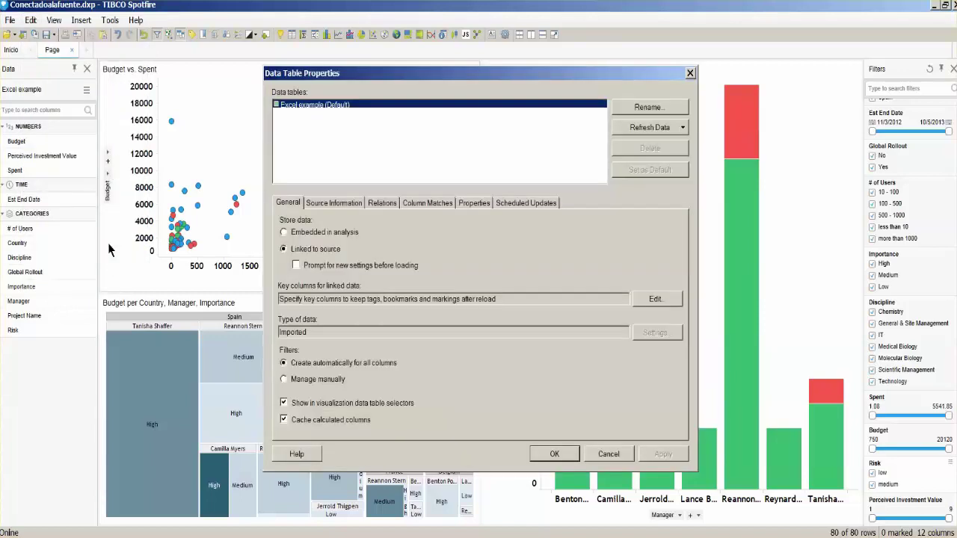
left_click(347, 209)
left_click_drag(581, 302, 280, 251)
left_click_drag(572, 253, 503, 257)
left_click_drag(589, 301, 509, 304)
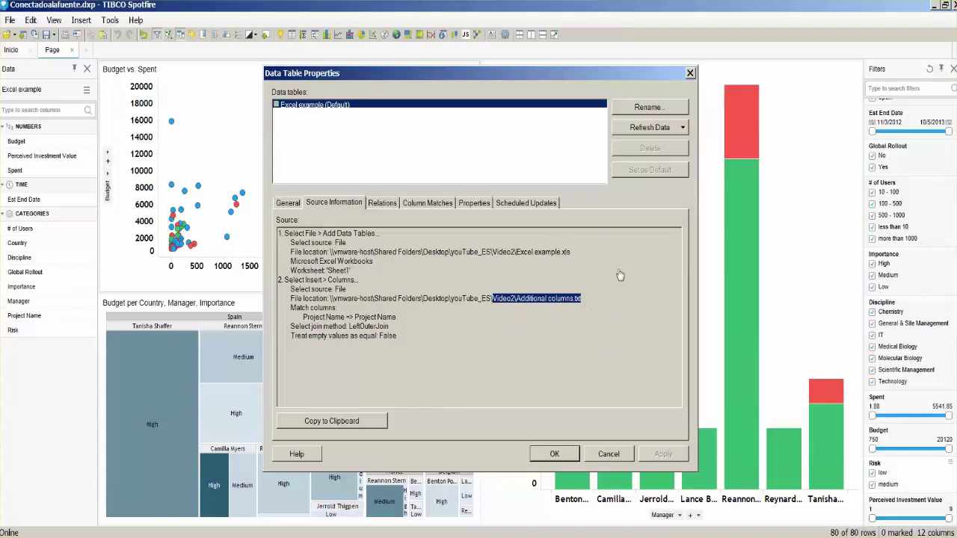
left_click(608, 454)
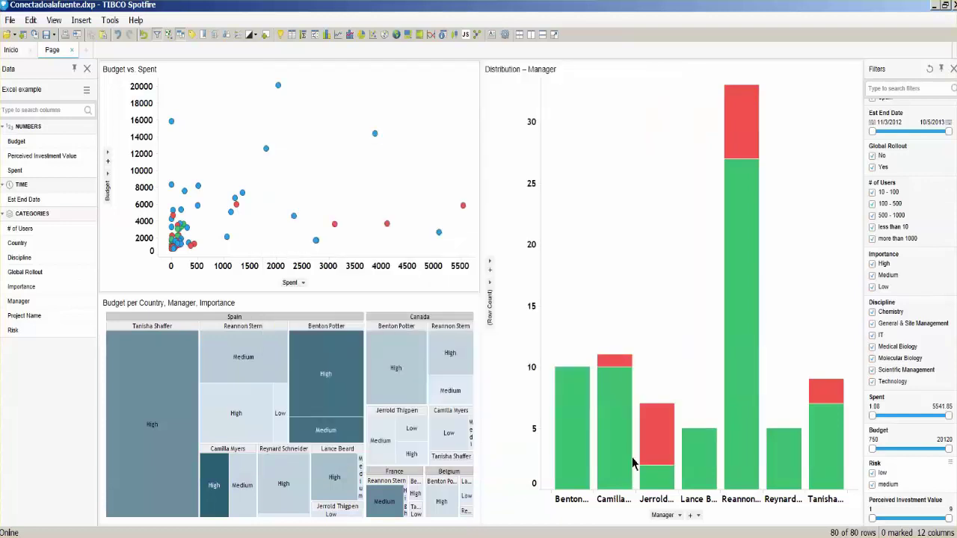
View the source types available for adding a data table, and cancel without adding one.
left_click(10, 20)
left_click(45, 75)
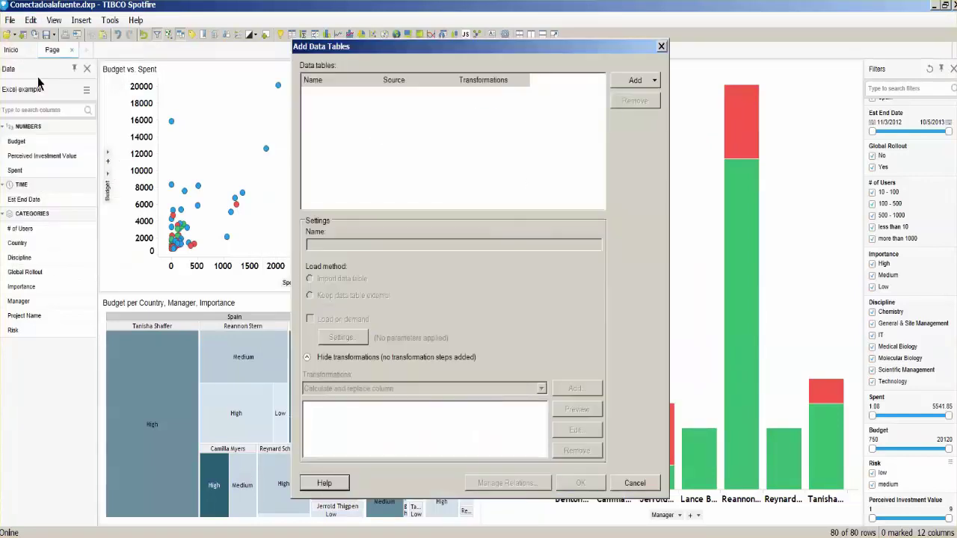
left_click(624, 82)
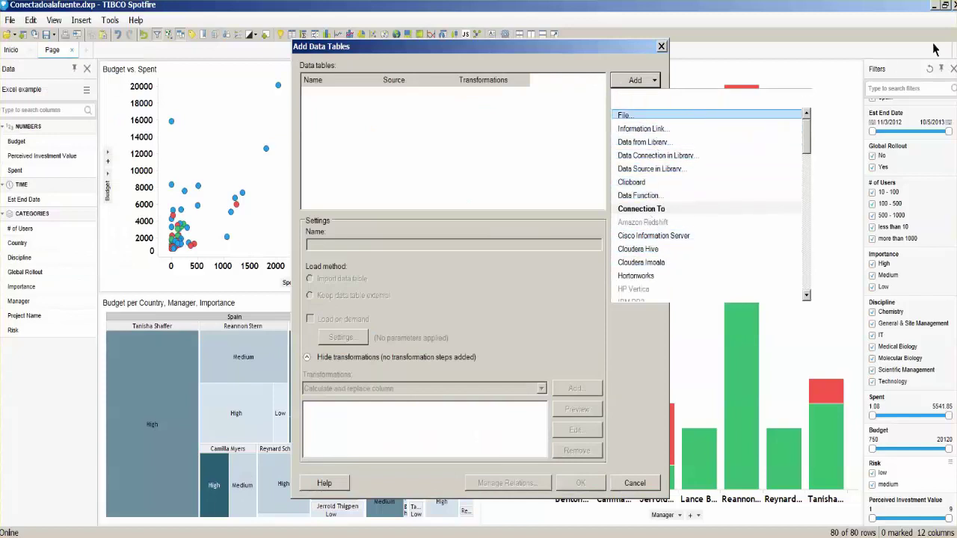
left_click(640, 483)
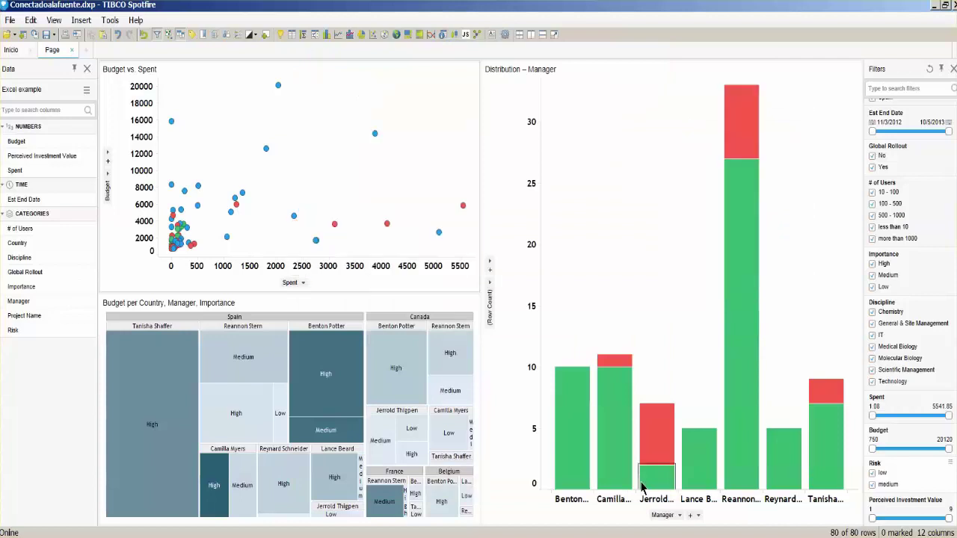
Choose the Embedded in analysis storage option for the Excel example data table.
left_click(30, 20)
left_click(104, 243)
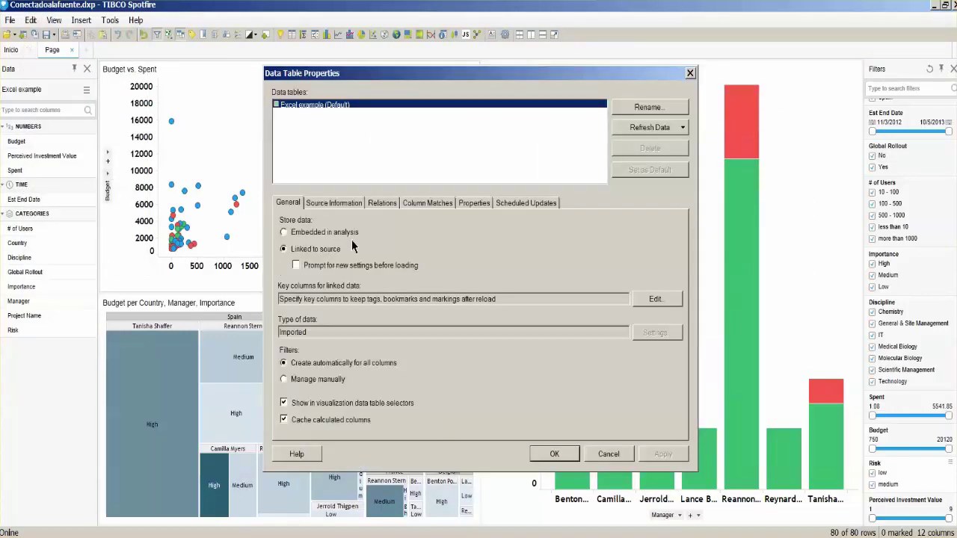
left_click(308, 232)
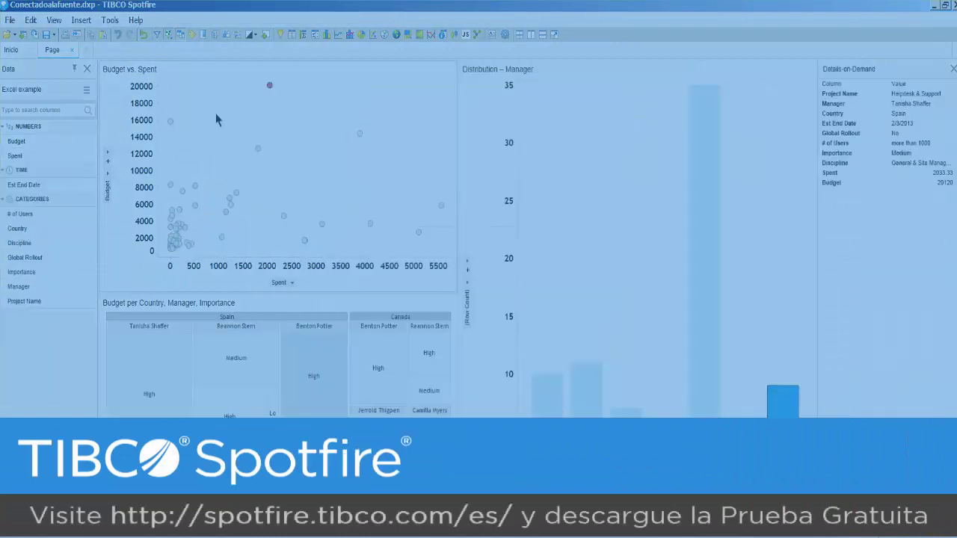
Reload the data and mark the highest-budget point in the Budget vs. Spent scatter plot to show its details.
left_click(10, 20)
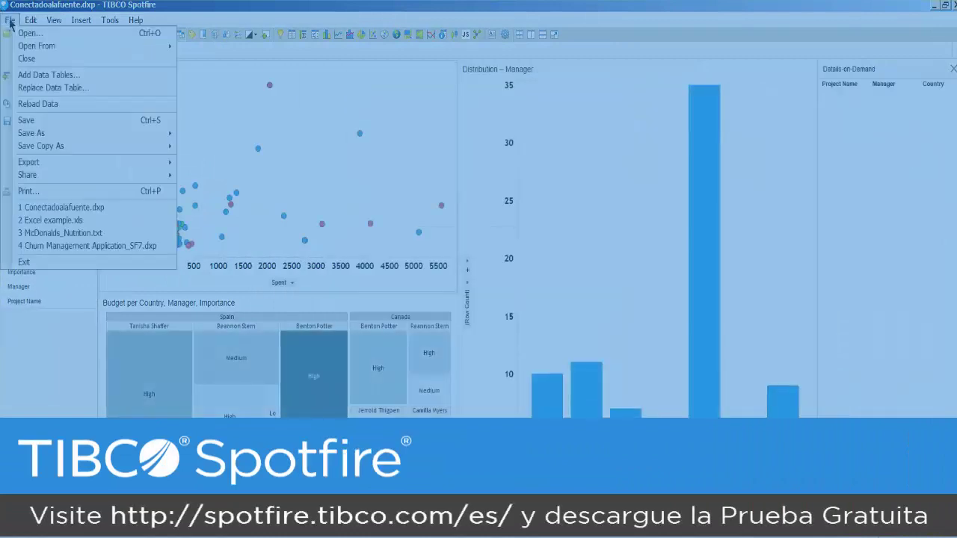
left_click(36, 106)
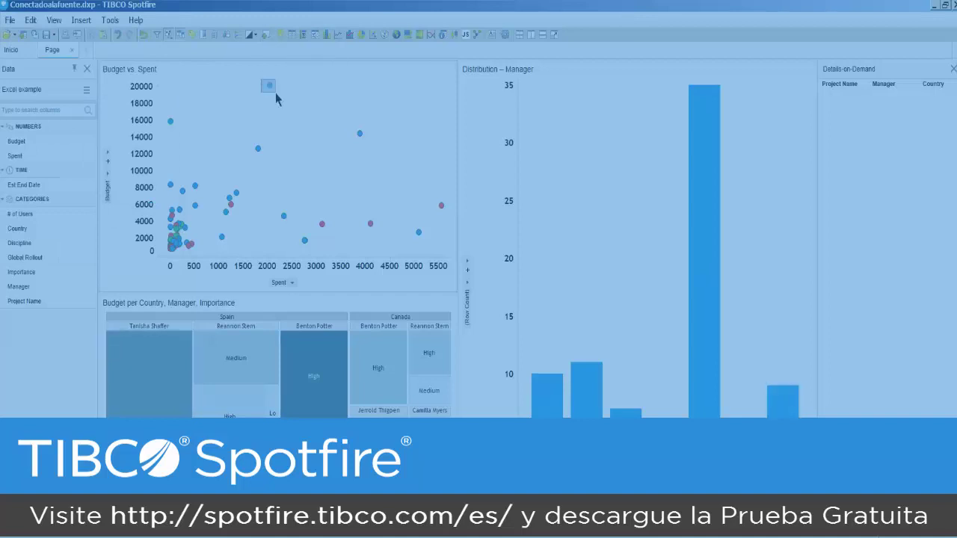
left_click(270, 88)
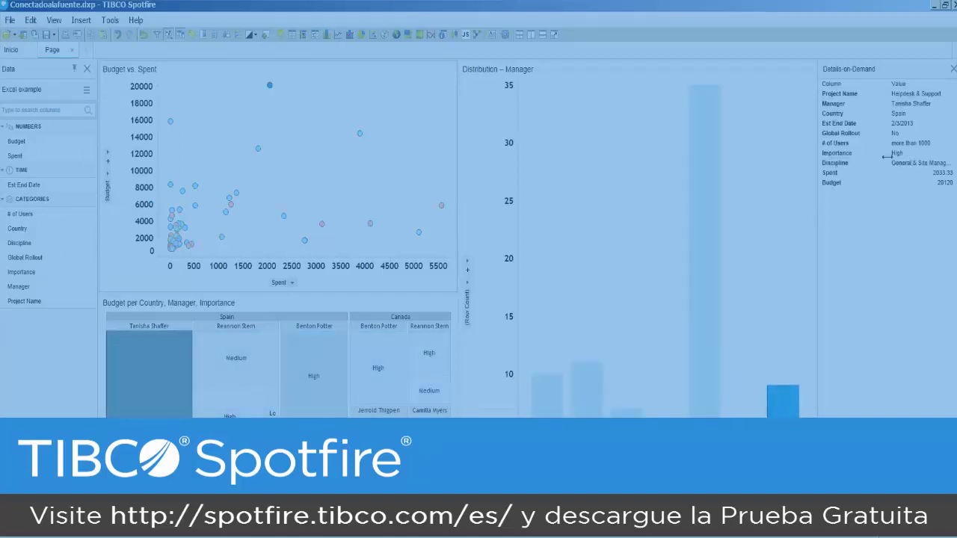